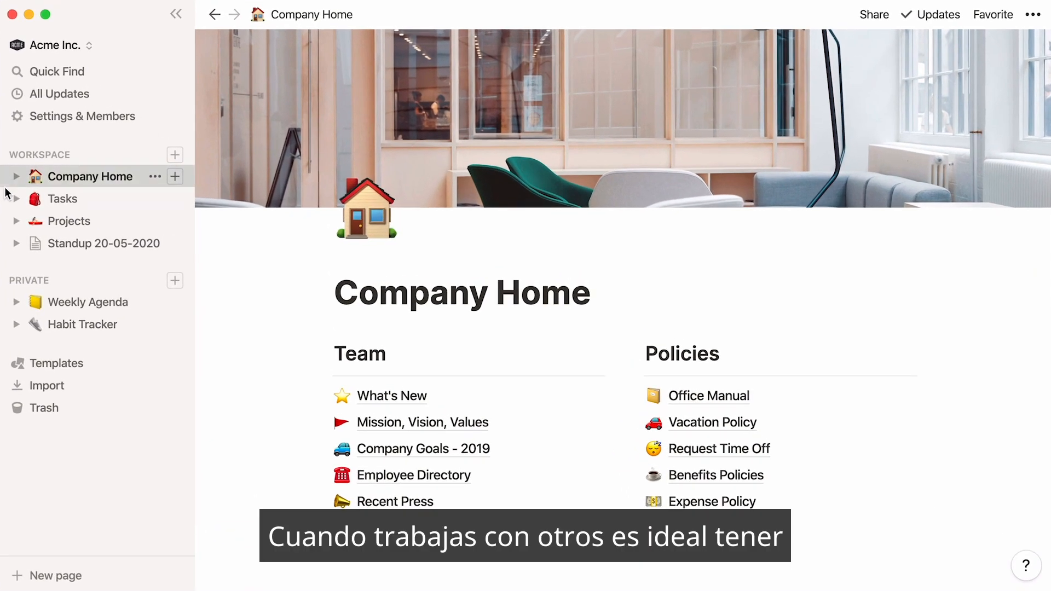
# Step: Look over the Meeting Notes and Docs databases, including the properties and saved views of Docs
pyautogui.click(6, 244)
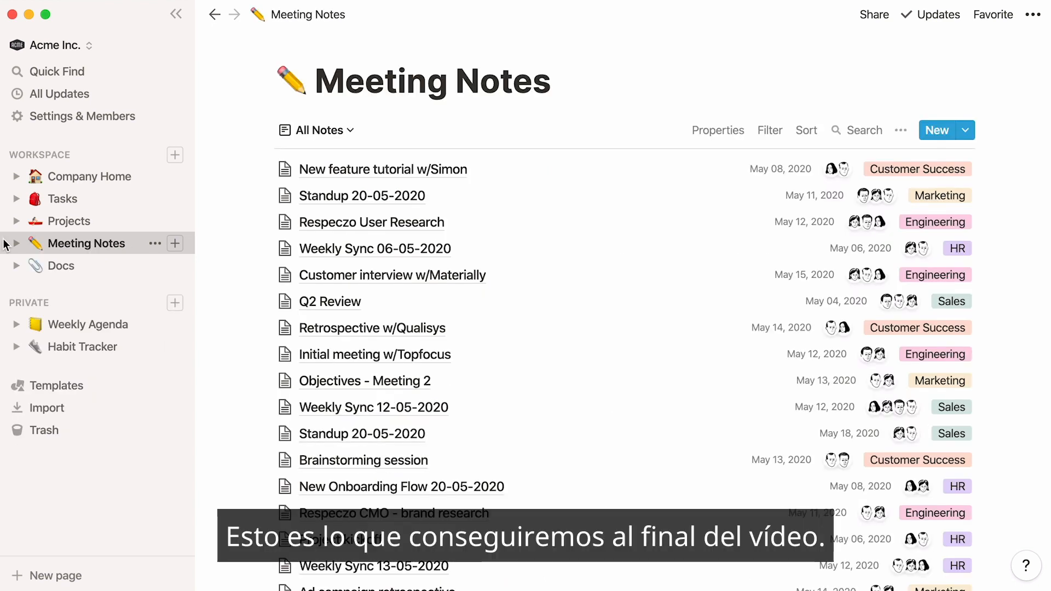
pyautogui.click(179, 14)
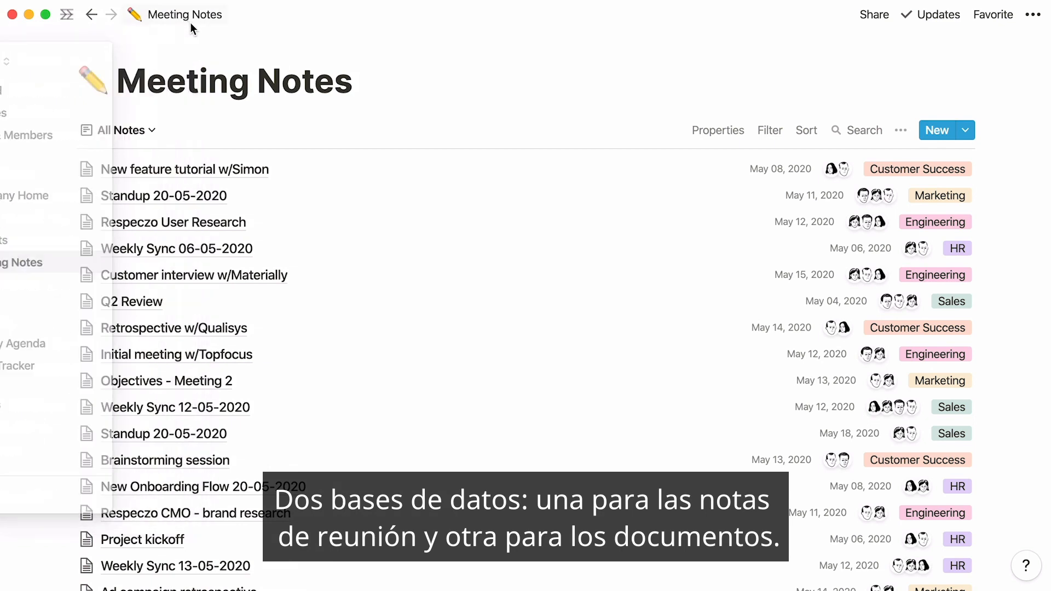
pyautogui.click(94, 16)
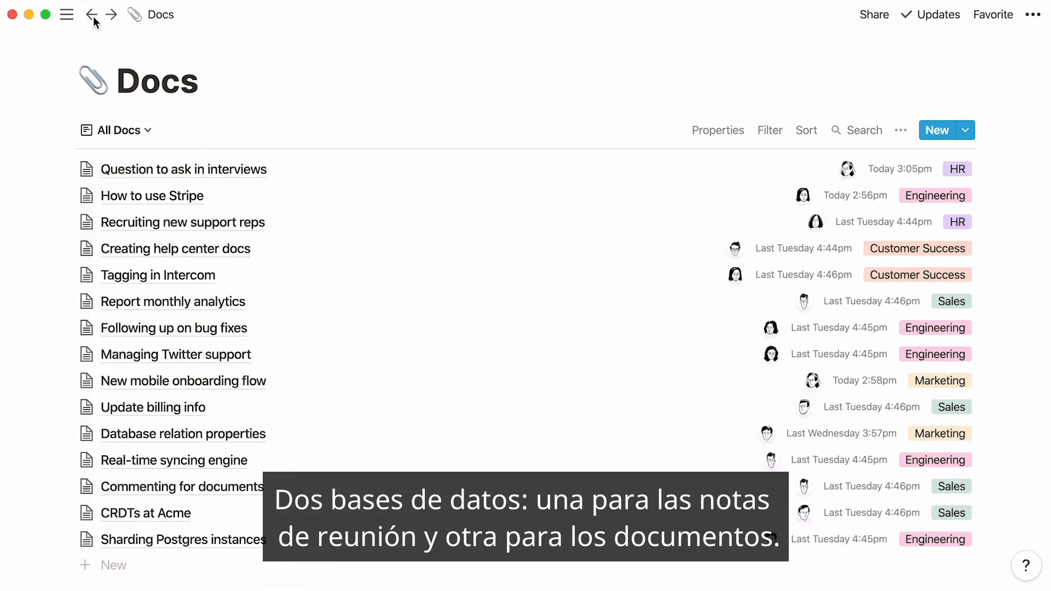
pyautogui.click(710, 137)
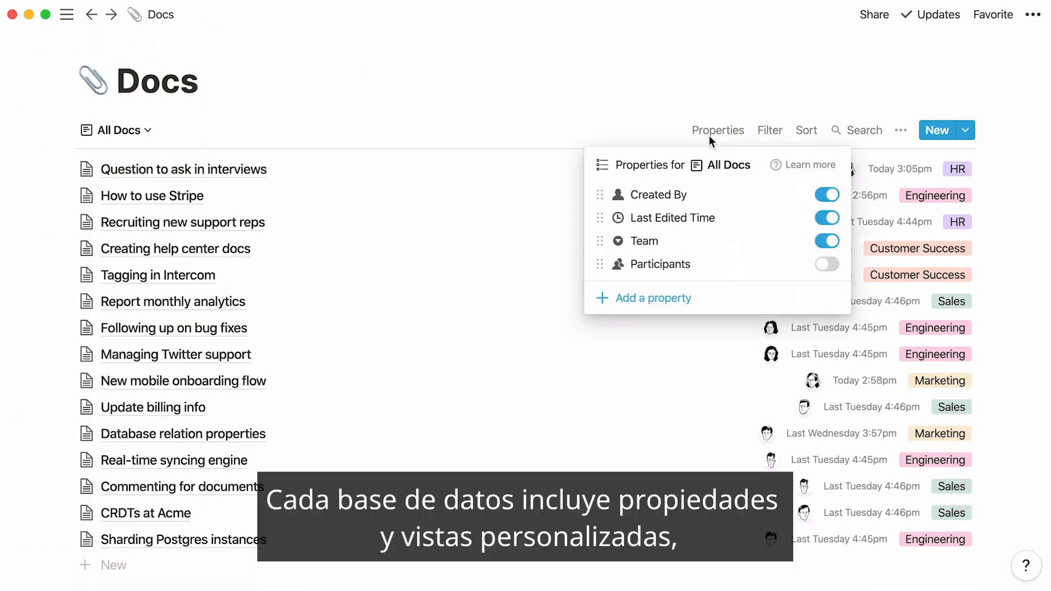
pyautogui.click(148, 130)
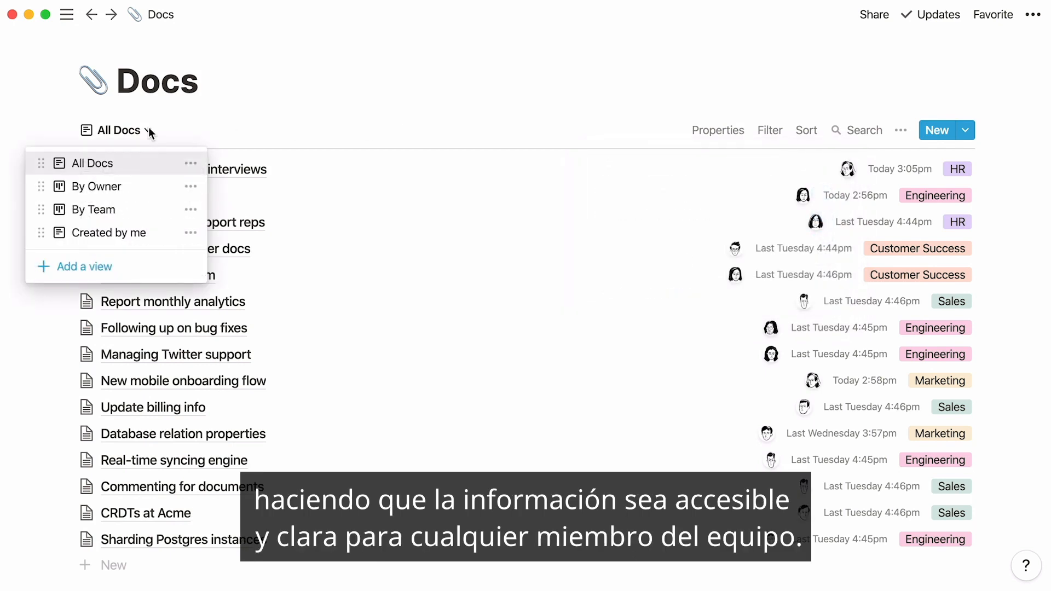
# Step: Open the "New mobile onboarding flow" document in the Docs database and read through its contents
pyautogui.click(67, 15)
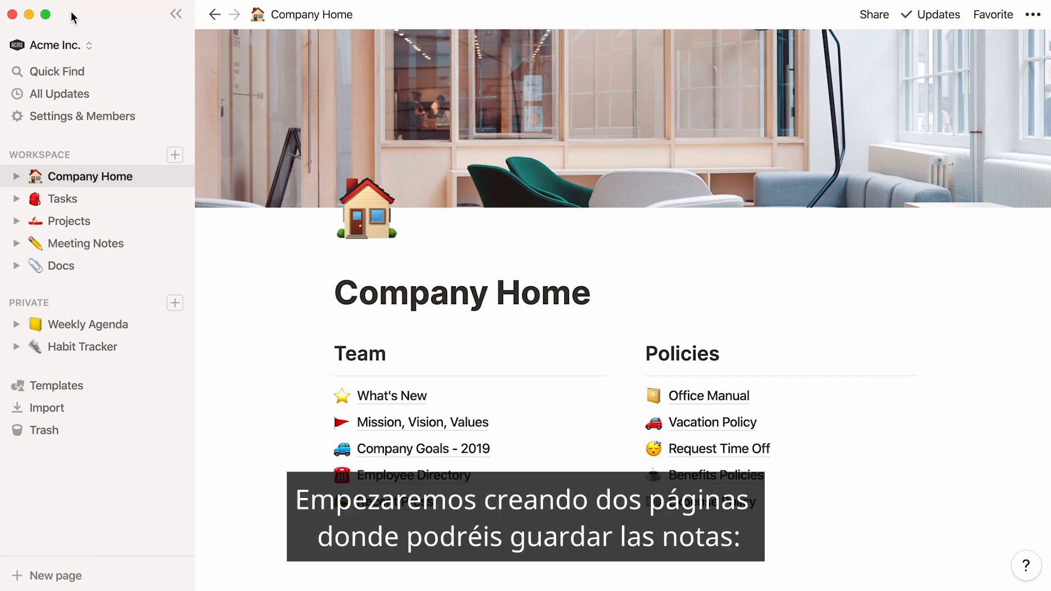
pyautogui.click(109, 275)
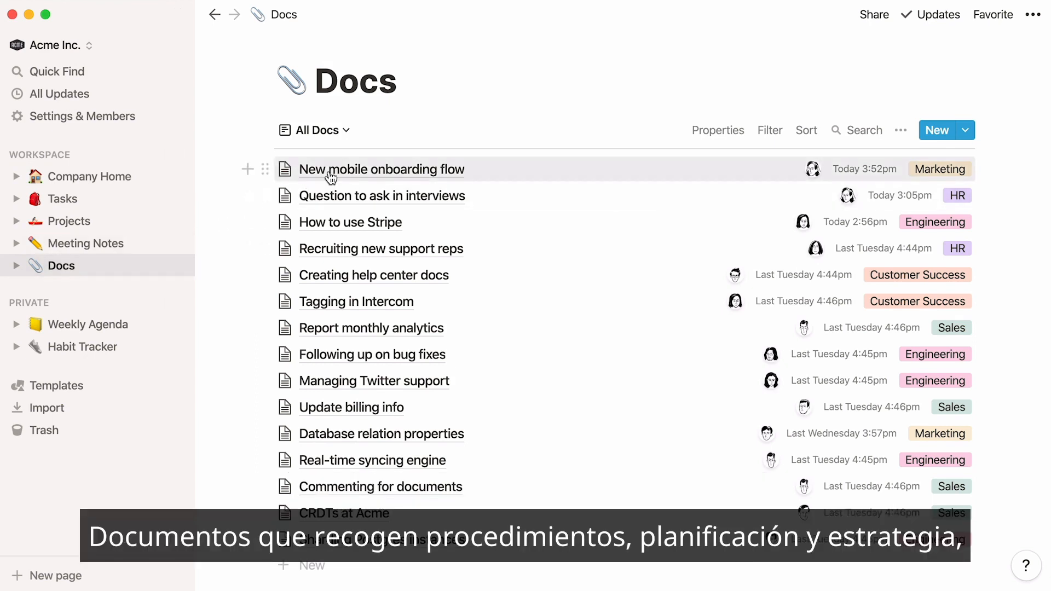
pyautogui.click(307, 169)
pyautogui.scroll(-10, 165, 262)
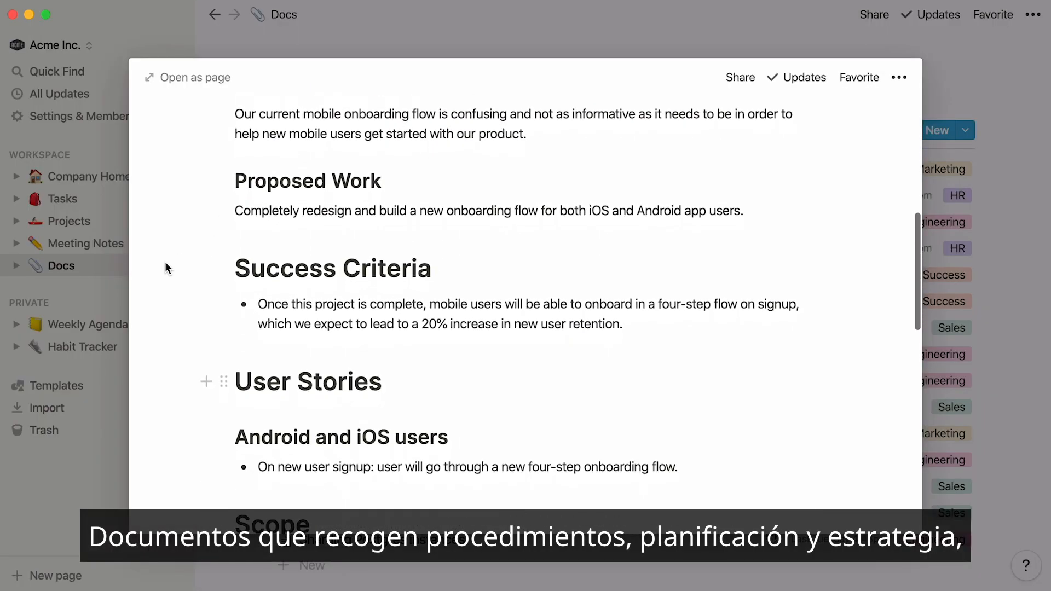
pyautogui.scroll(-10, 165, 268)
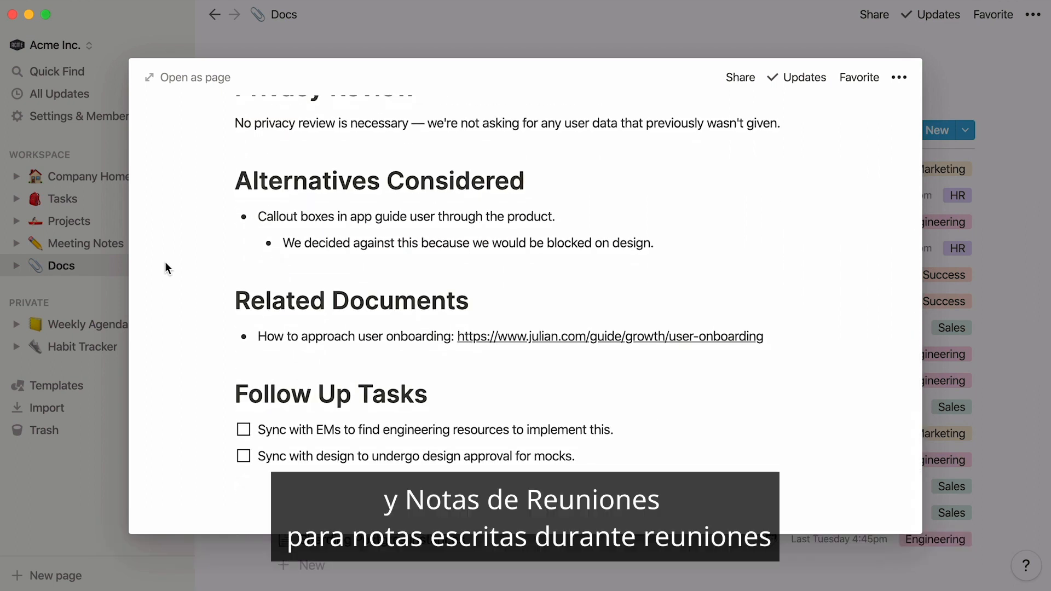
# Step: Open the "Brainstorming session" note in the Meeting Notes database and read through its contents
pyautogui.click(104, 243)
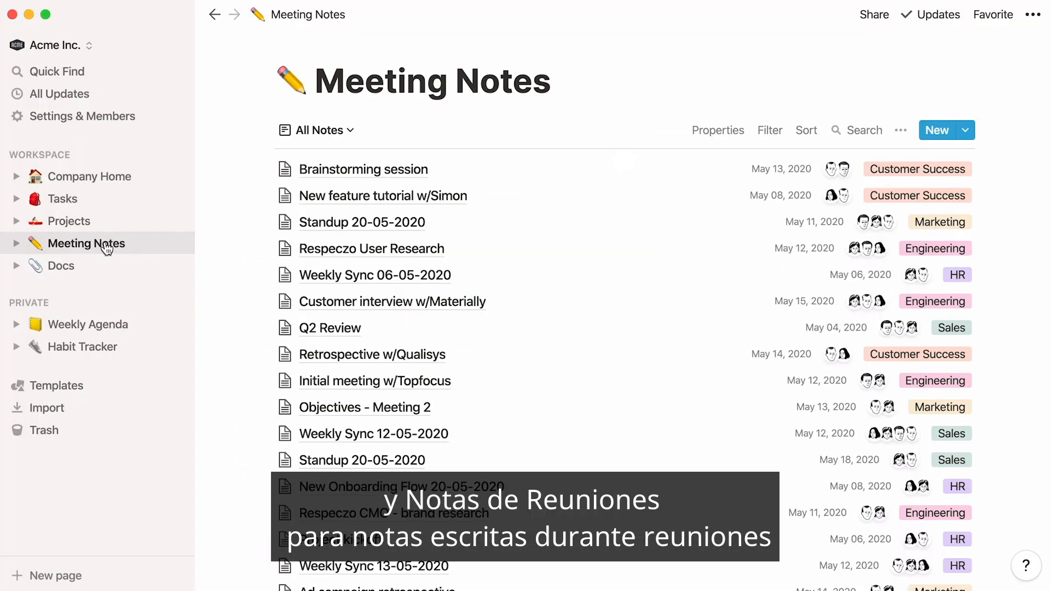
pyautogui.click(309, 169)
pyautogui.scroll(-5, 174, 247)
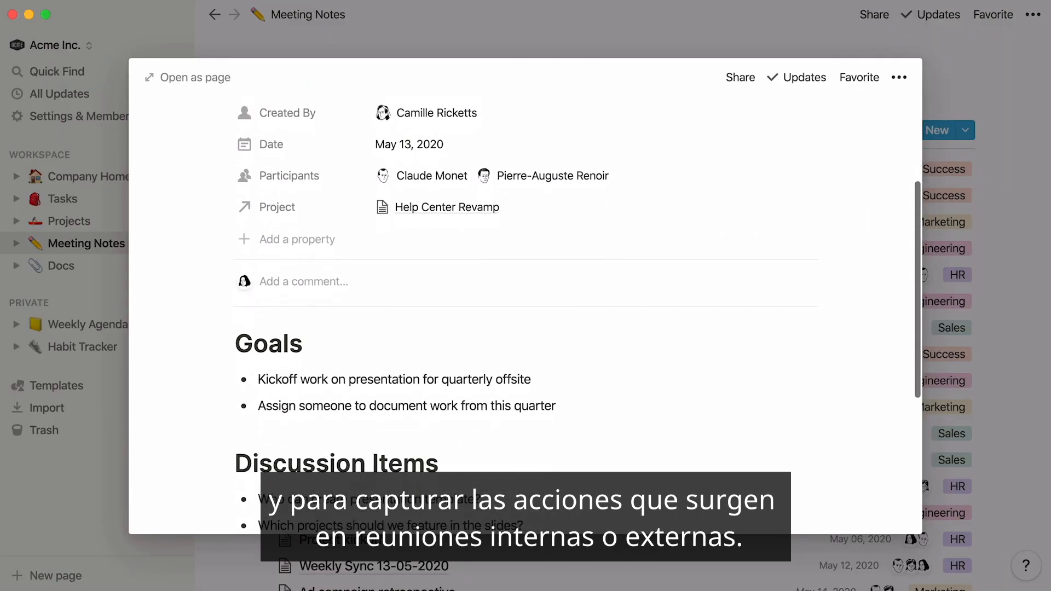
pyautogui.scroll(-5, 174, 247)
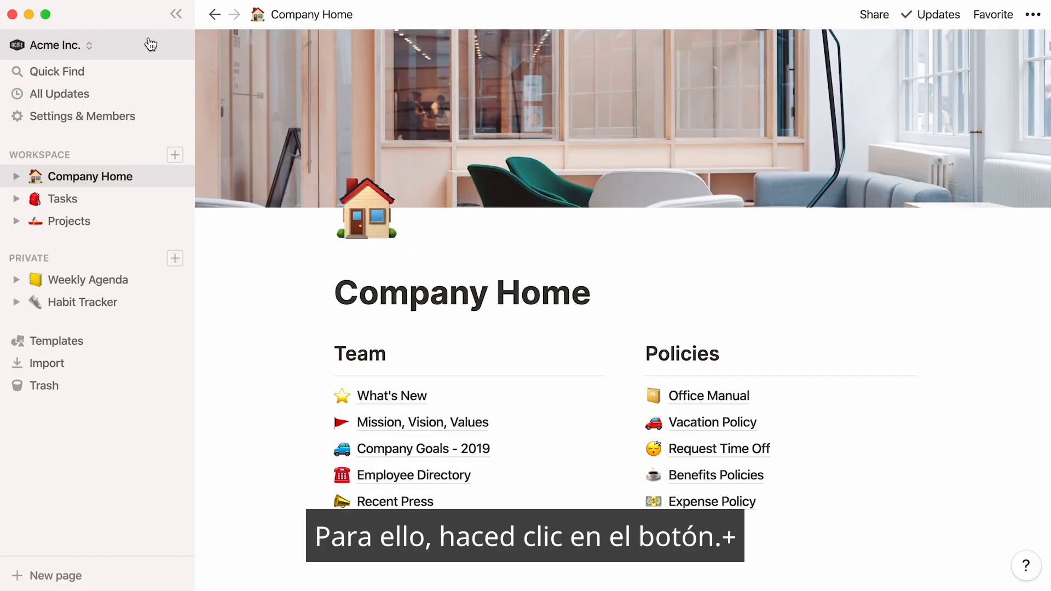
# Step: Add a new workspace page based on the Docs template from the Engineering category
pyautogui.click(175, 156)
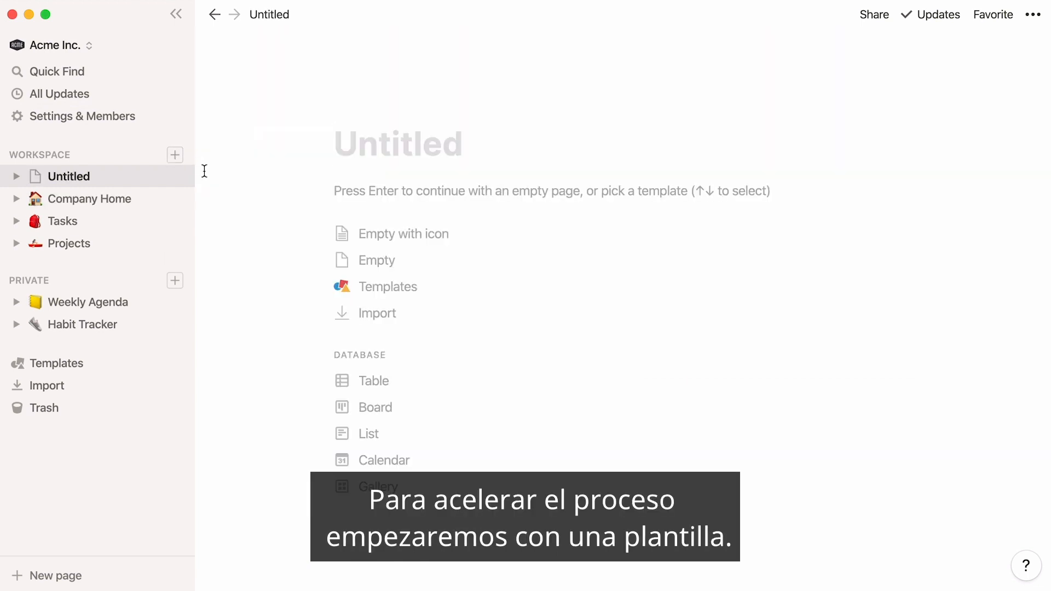
pyautogui.click(439, 291)
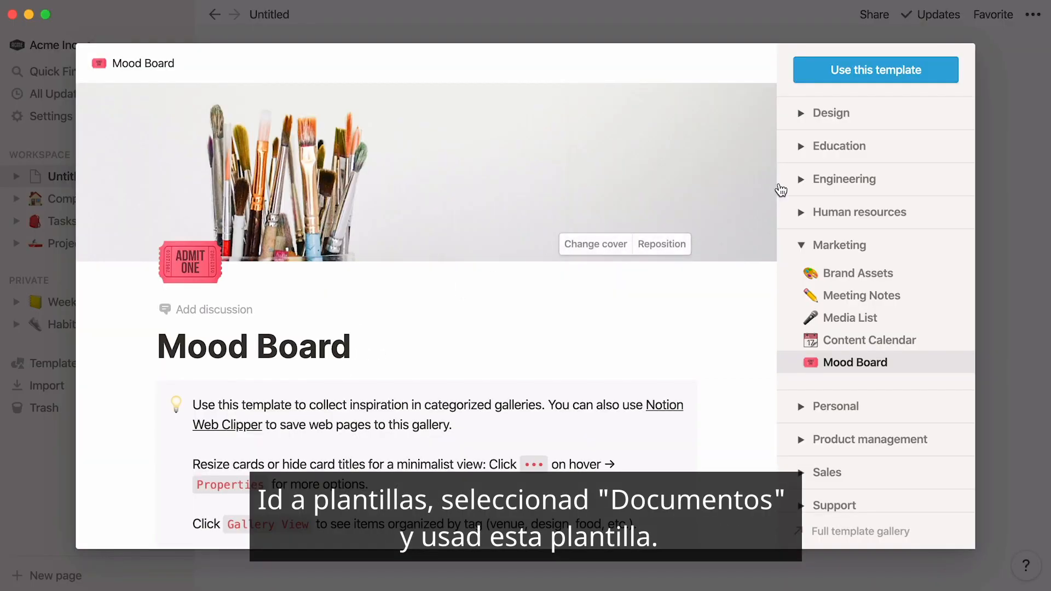
pyautogui.click(801, 179)
pyautogui.click(790, 277)
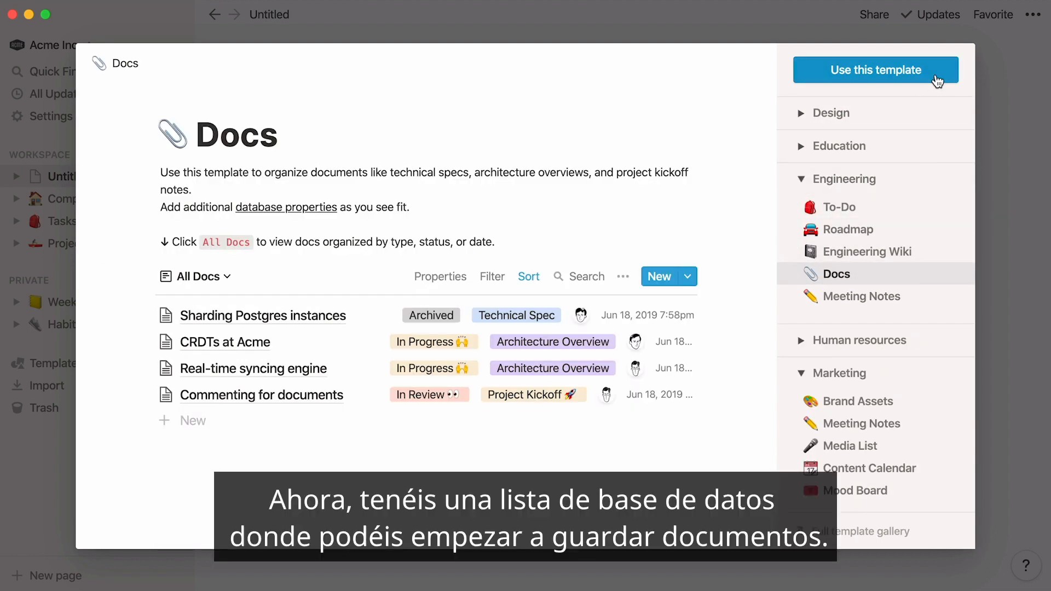
pyautogui.click(938, 80)
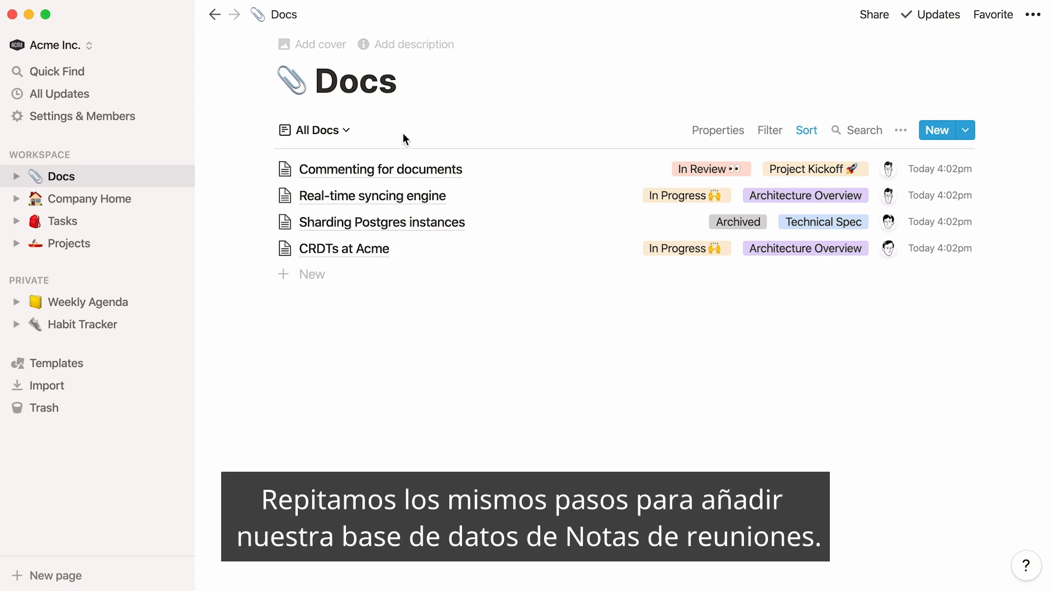
# Step: Add another workspace page based on the Meeting Notes template from the Human resources category
pyautogui.click(176, 155)
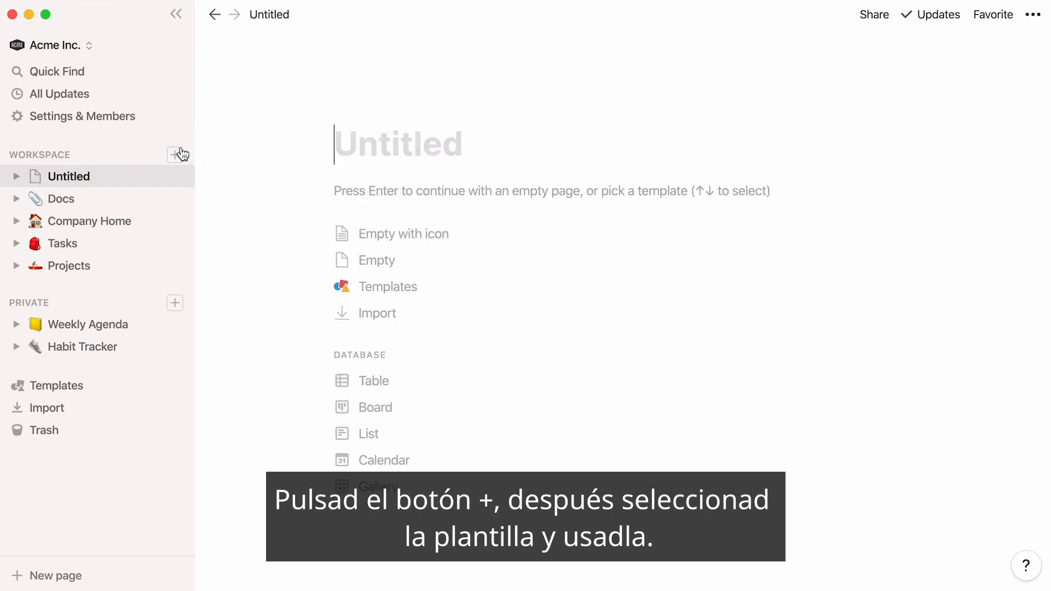
pyautogui.click(428, 288)
pyautogui.click(798, 340)
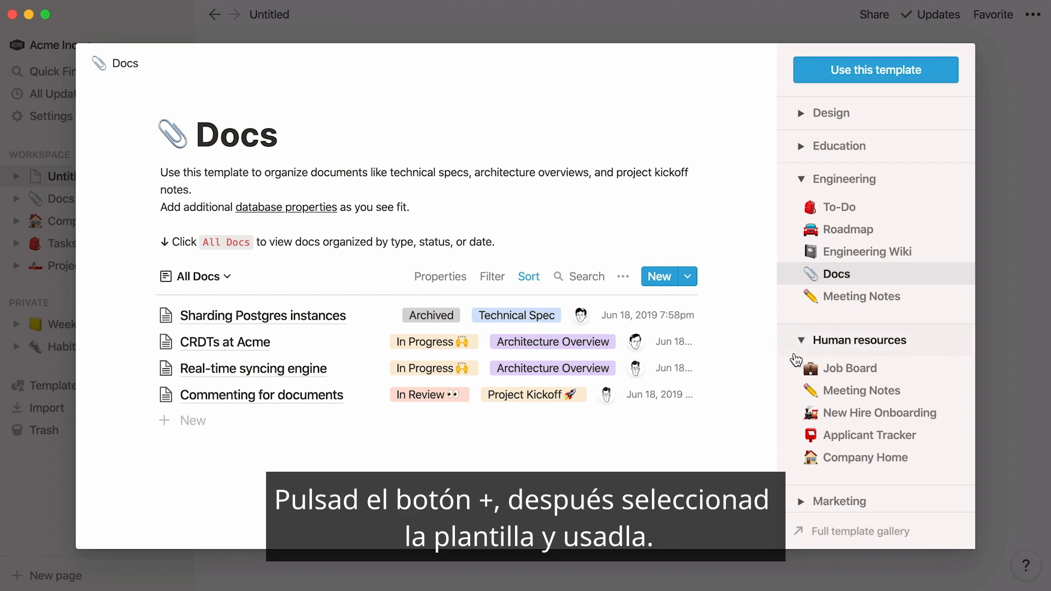
pyautogui.click(797, 392)
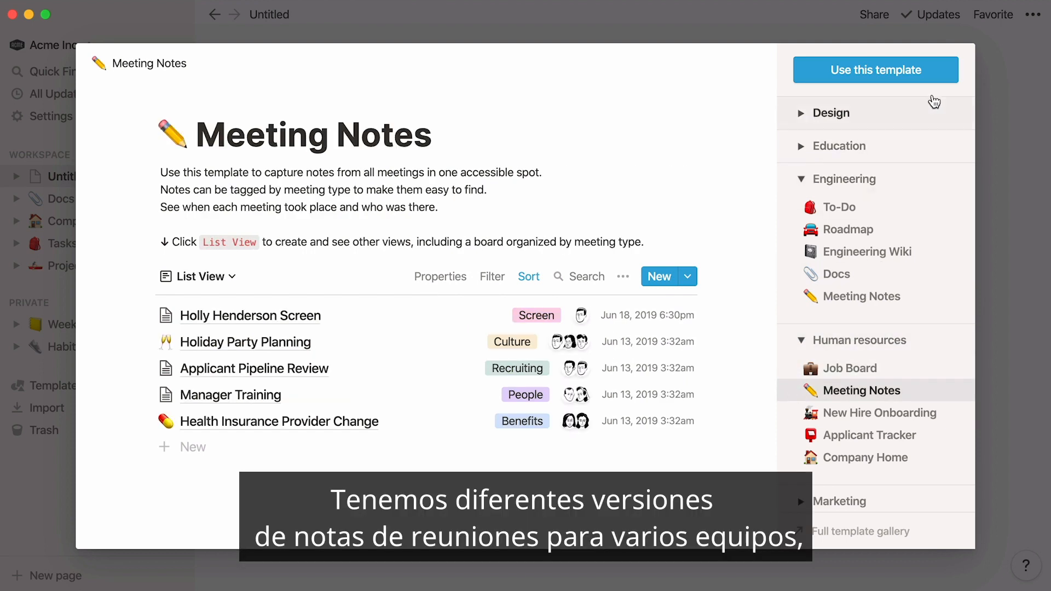
pyautogui.click(938, 76)
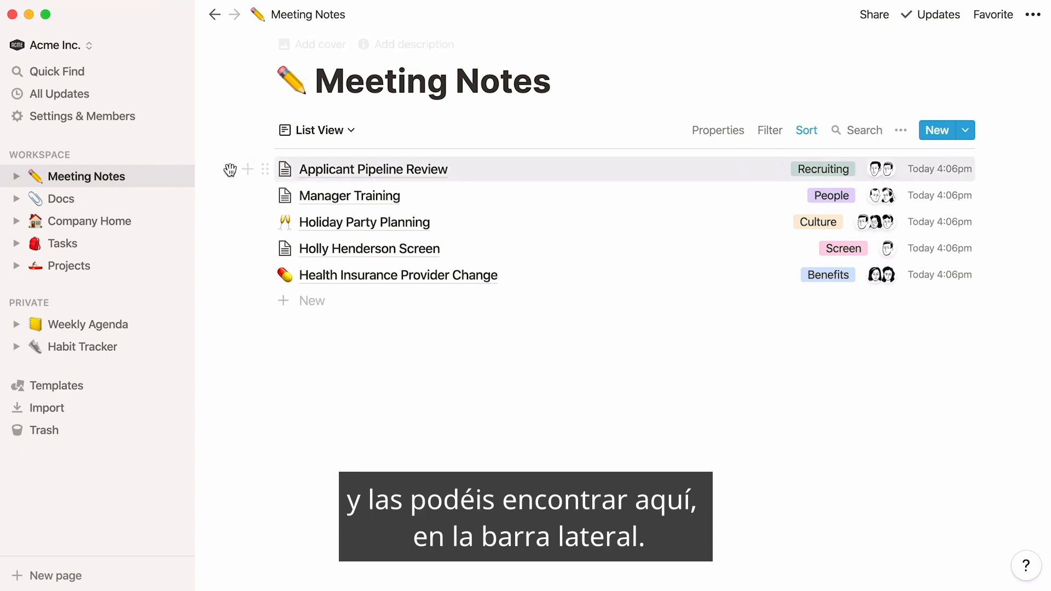
# Step: Open the Docs database with the sidebar hidden and check the first document's creator and the All Docs view's properties
pyautogui.click(127, 198)
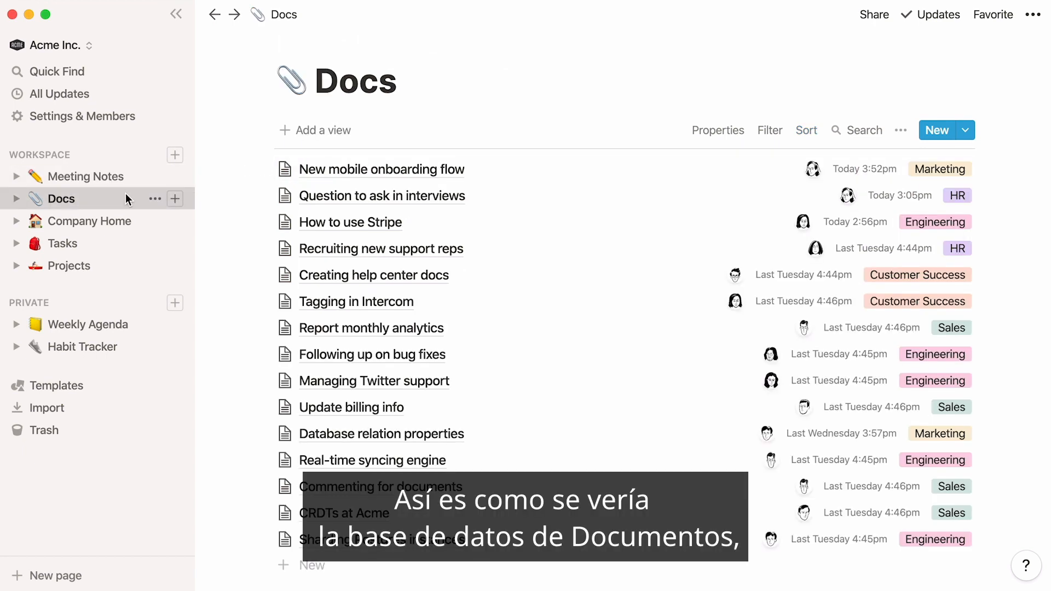
pyautogui.click(179, 14)
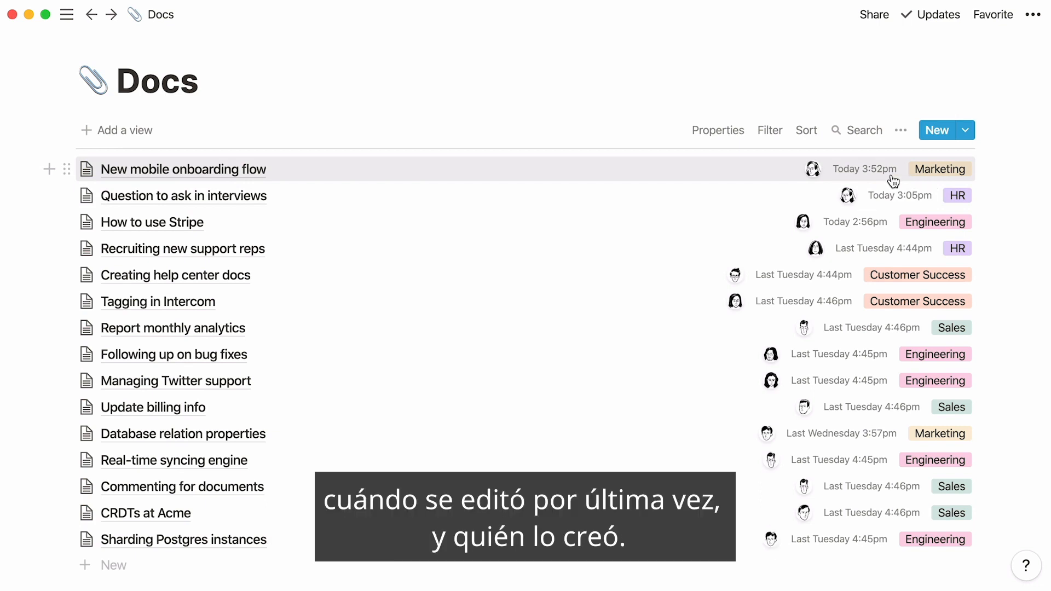
pyautogui.moveTo(814, 172)
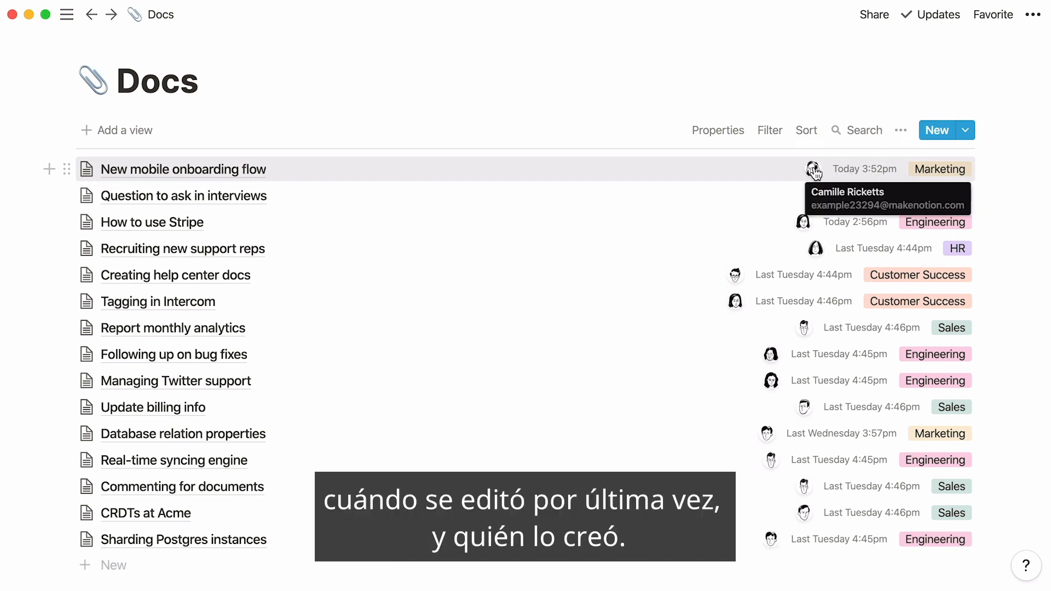
pyautogui.click(731, 134)
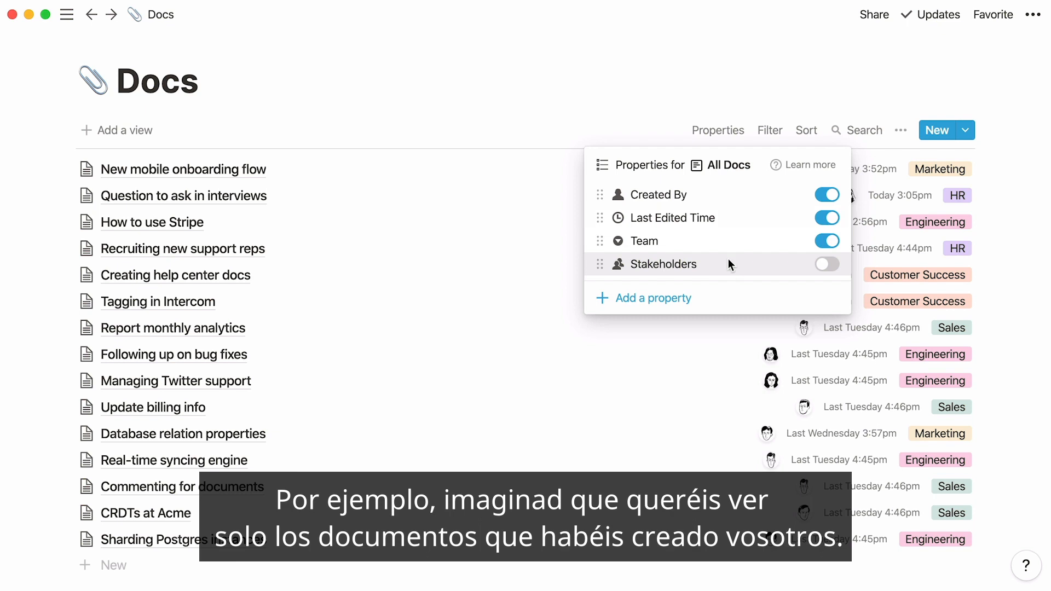
pyautogui.click(130, 124)
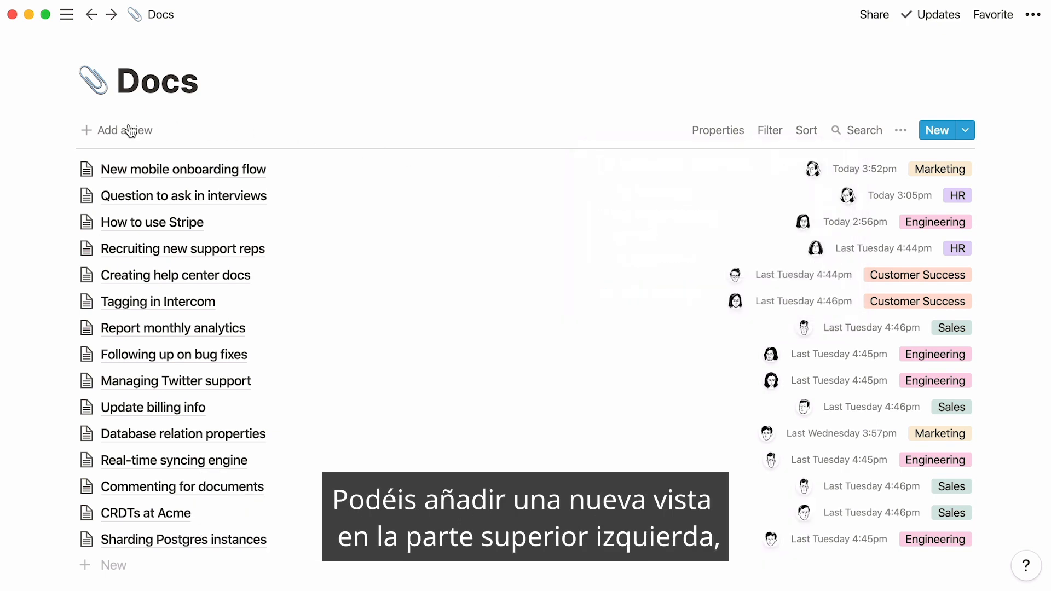
# Step: Create a new List view named "Created by Me" in the Docs database
pyautogui.click(130, 125)
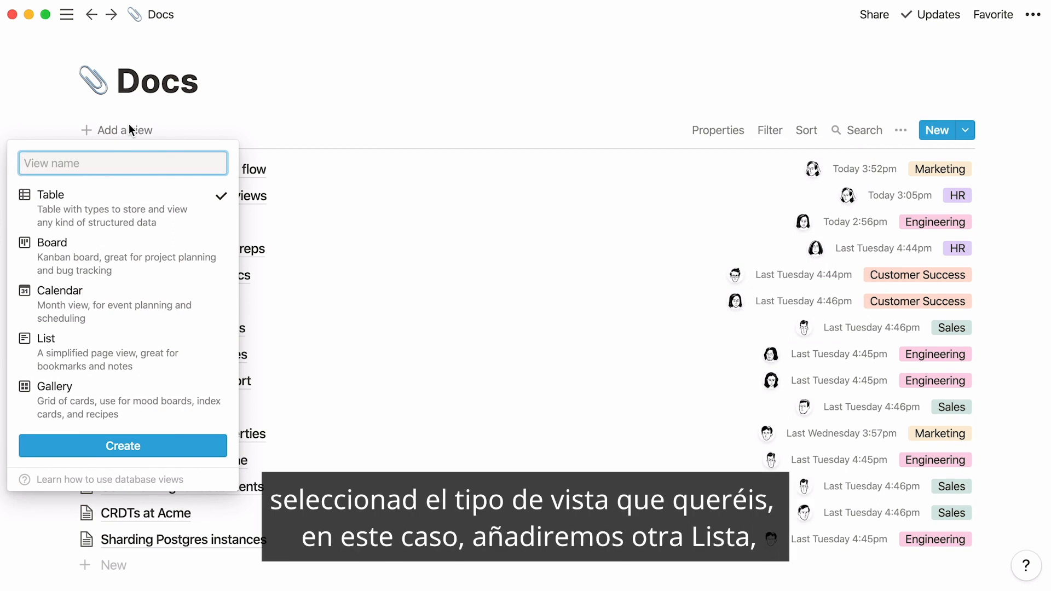
pyautogui.click(153, 351)
pyautogui.write('Created ')
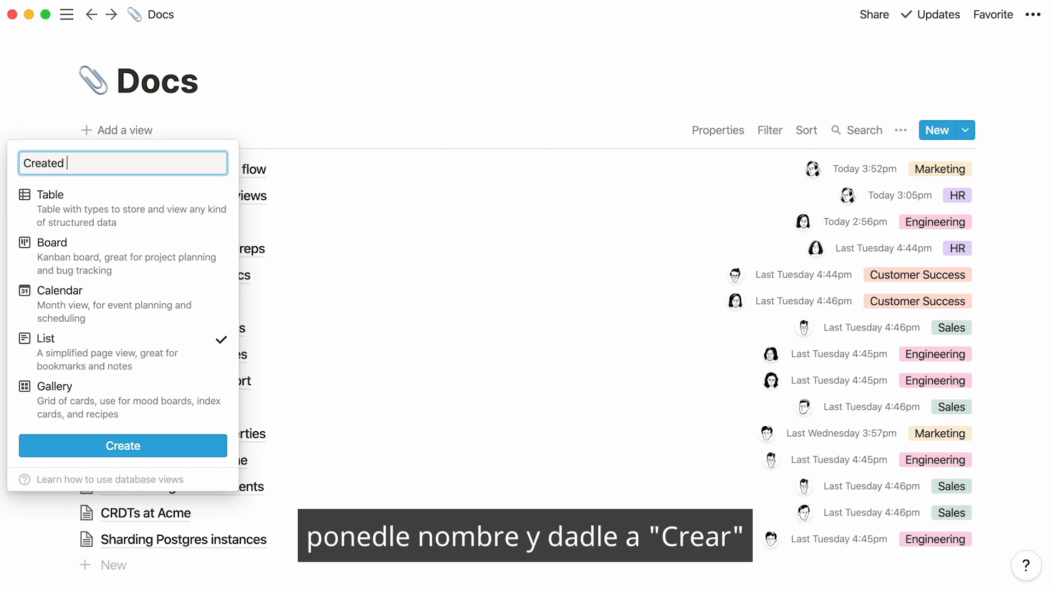
pyautogui.write('by Me')
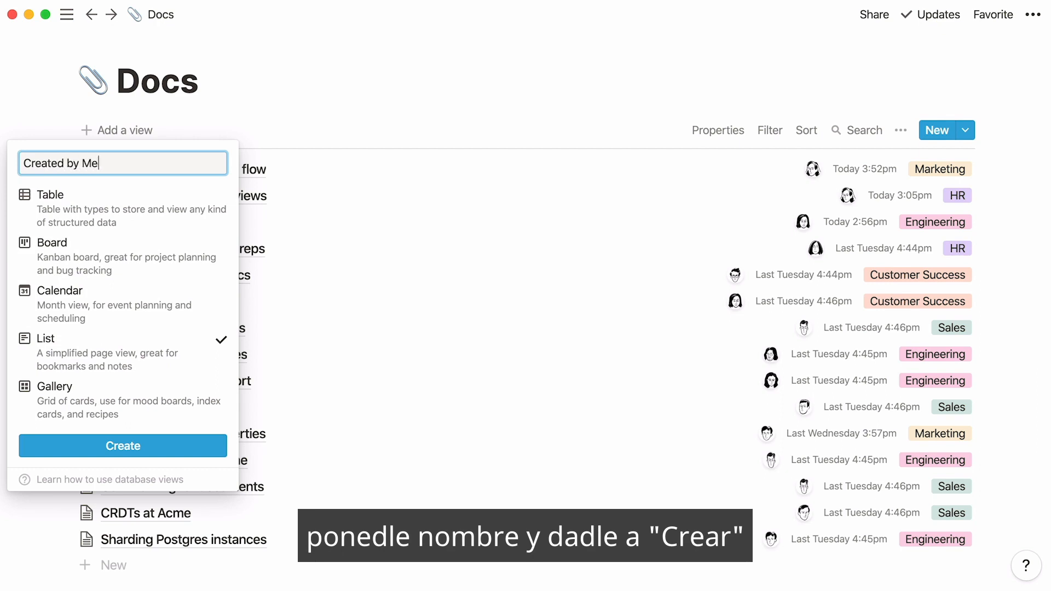
pyautogui.click(136, 445)
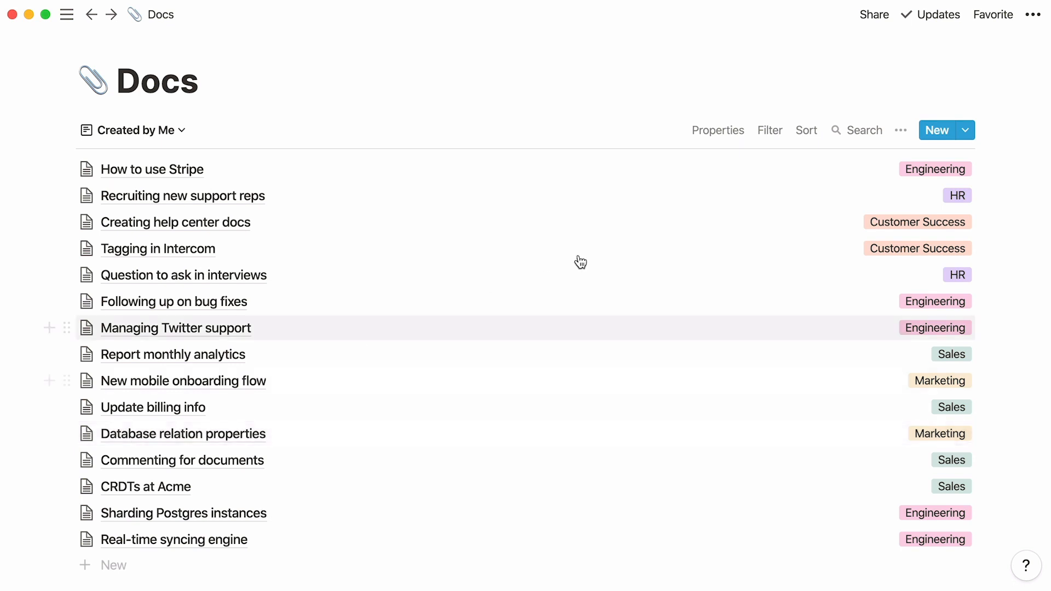
# Step: Filter the "Created by Me" view so that Created By contains the current user
pyautogui.click(769, 137)
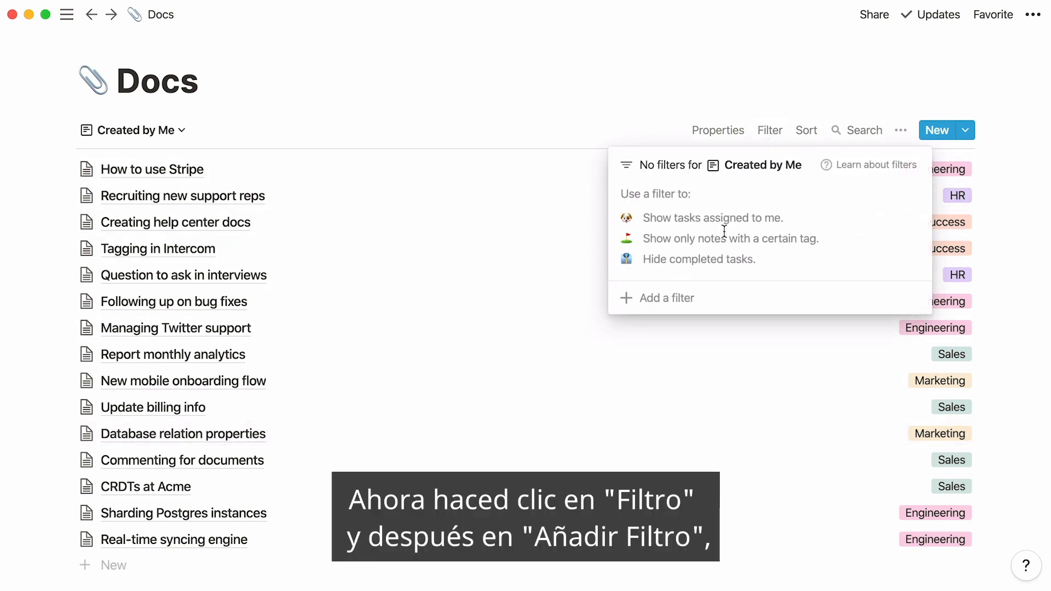
pyautogui.click(669, 299)
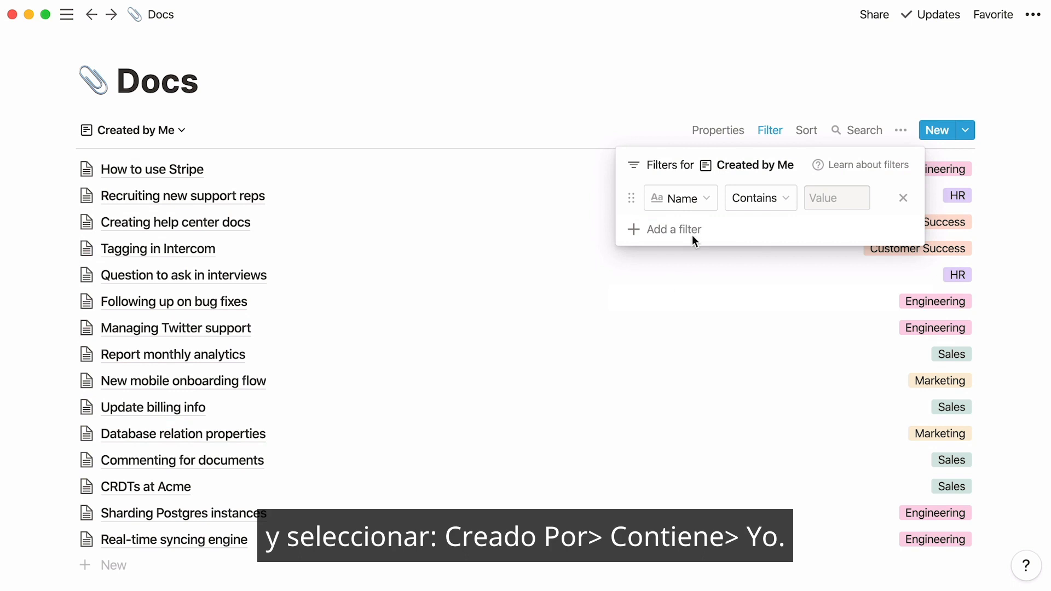
pyautogui.click(704, 202)
pyautogui.click(646, 289)
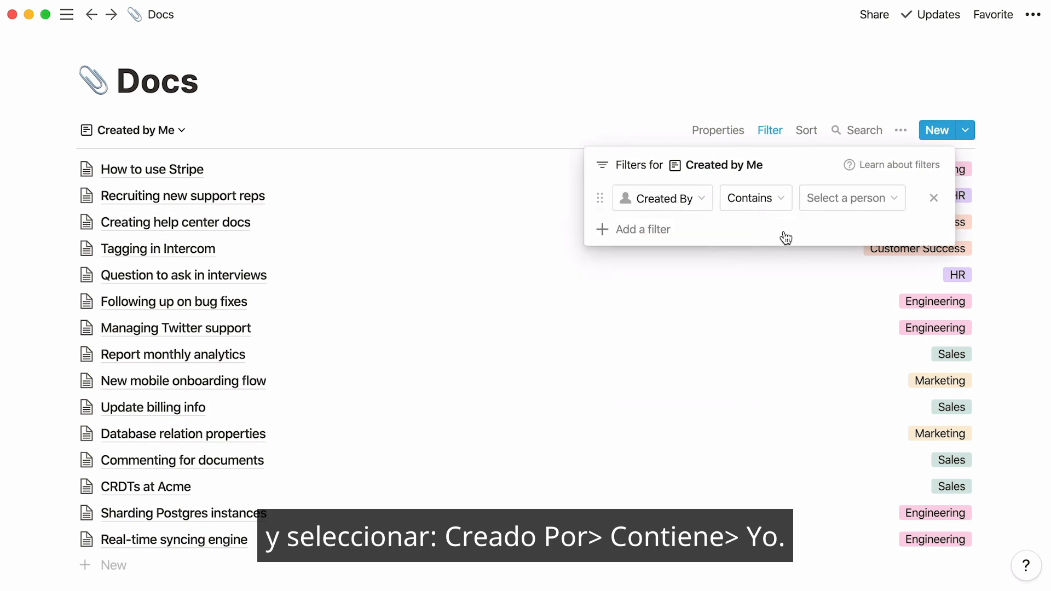
pyautogui.click(824, 207)
pyautogui.click(848, 292)
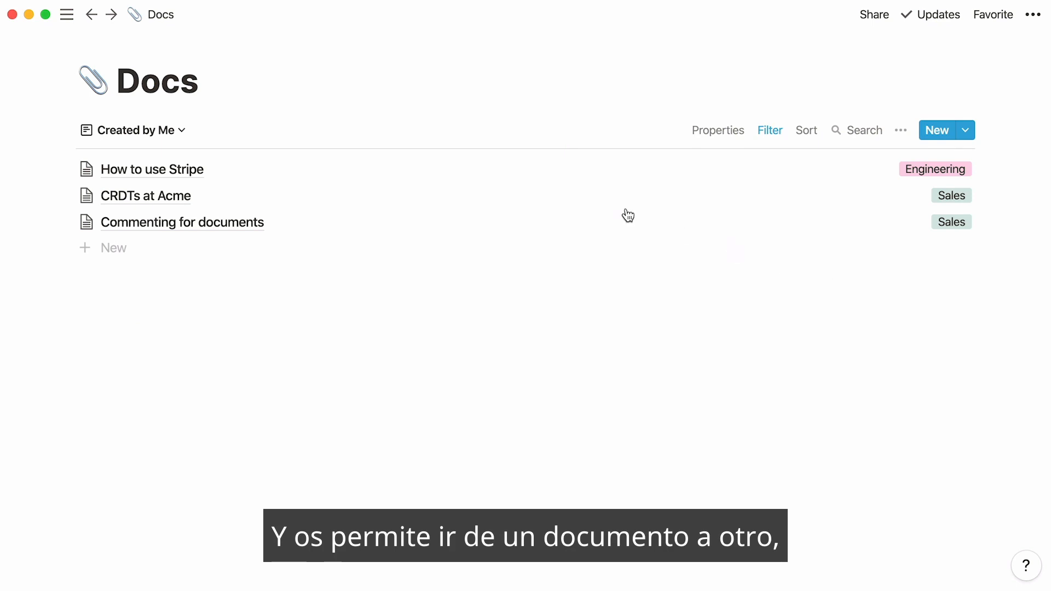
# Step: Switch the Docs database to the All Docs view and back to "Created by Me" to compare them
pyautogui.click(177, 134)
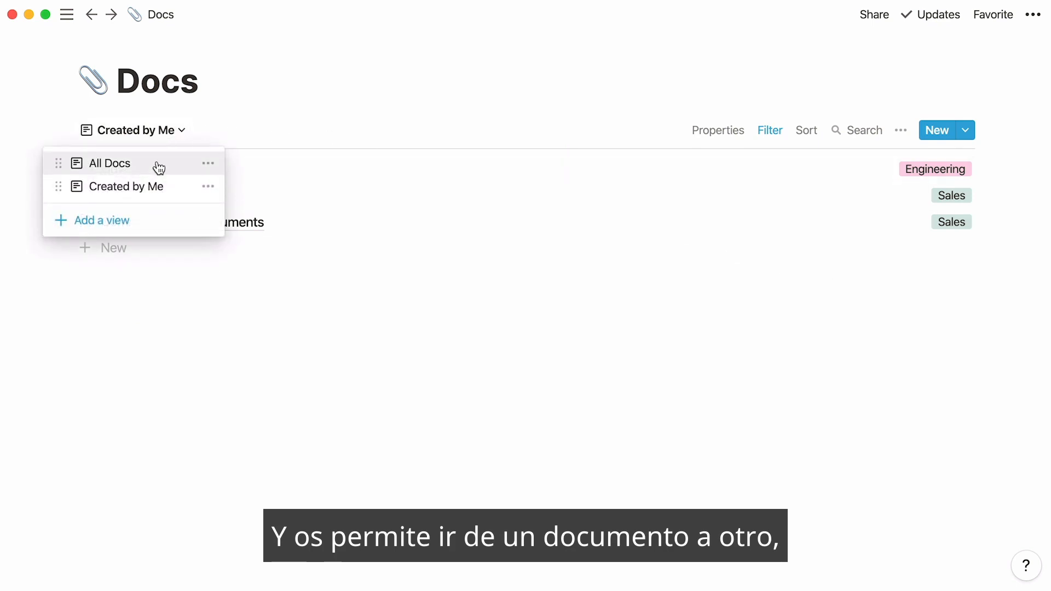
pyautogui.click(158, 169)
pyautogui.click(149, 131)
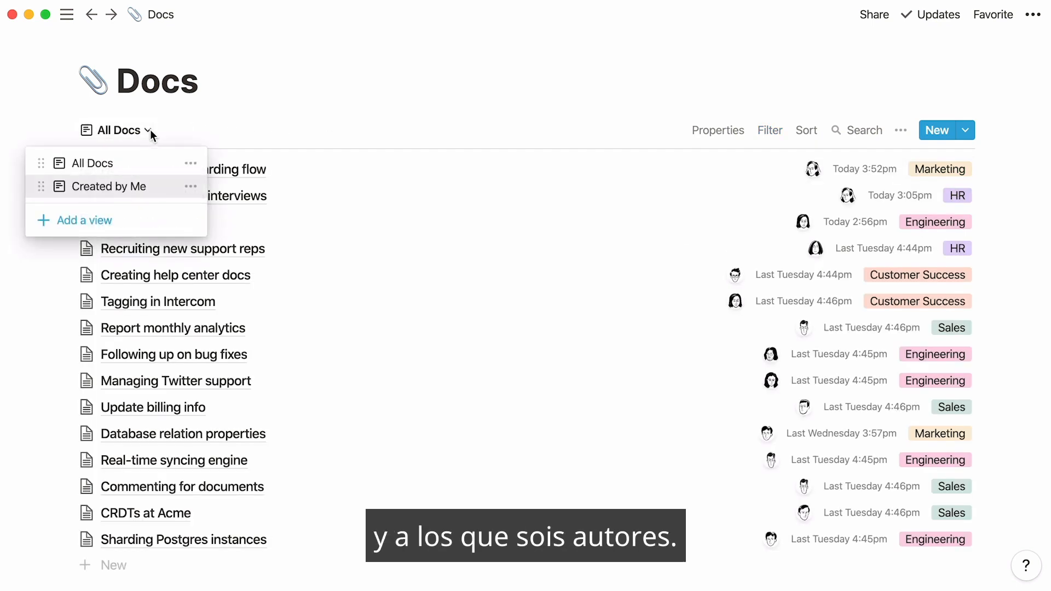
pyautogui.click(167, 189)
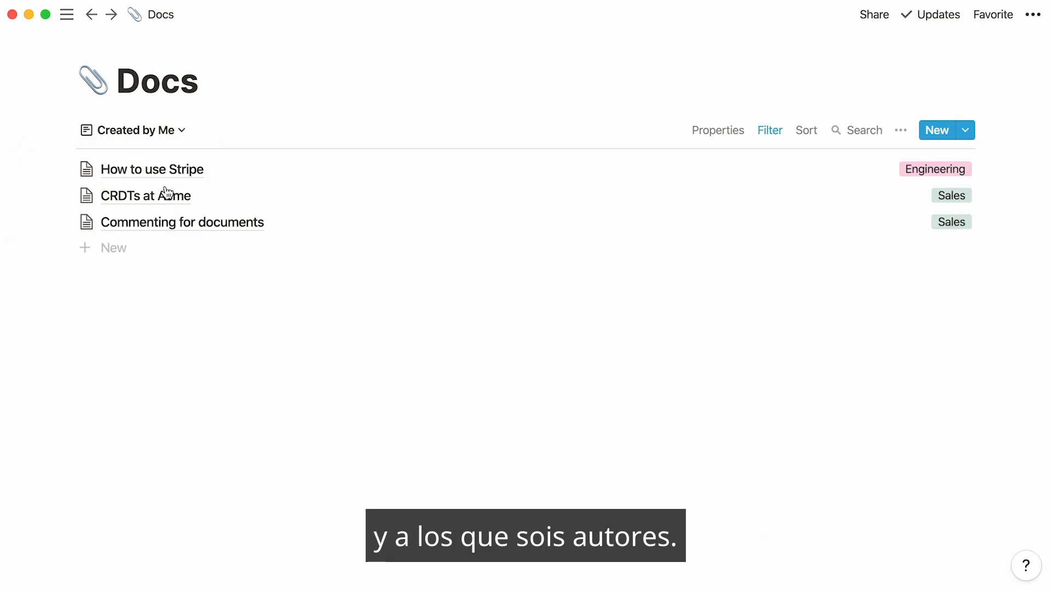
# Step: Create a Board view named "By Team" in the Docs database and group it by Team
pyautogui.click(175, 143)
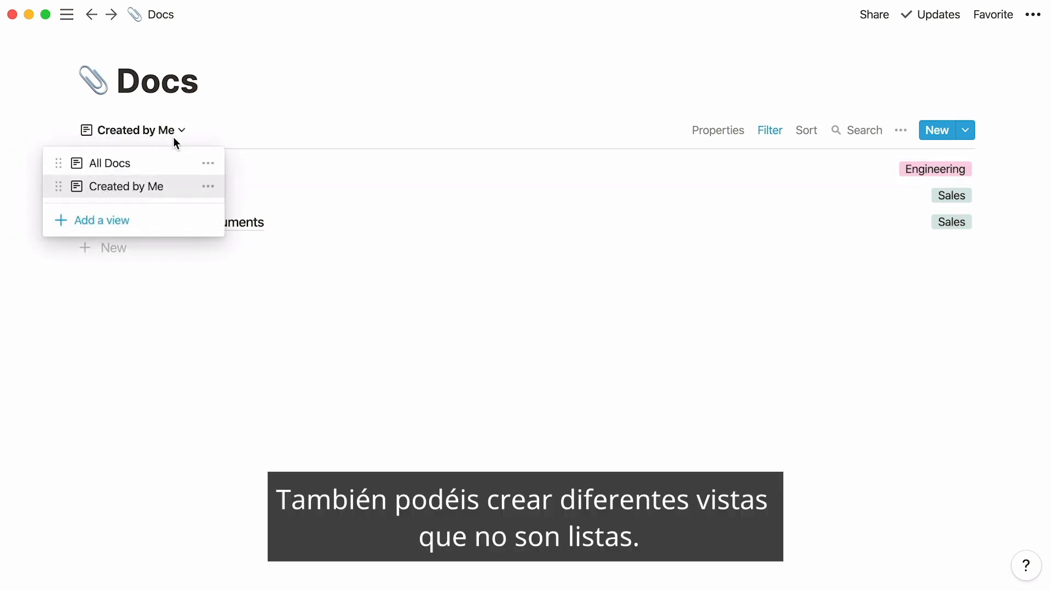
pyautogui.click(142, 221)
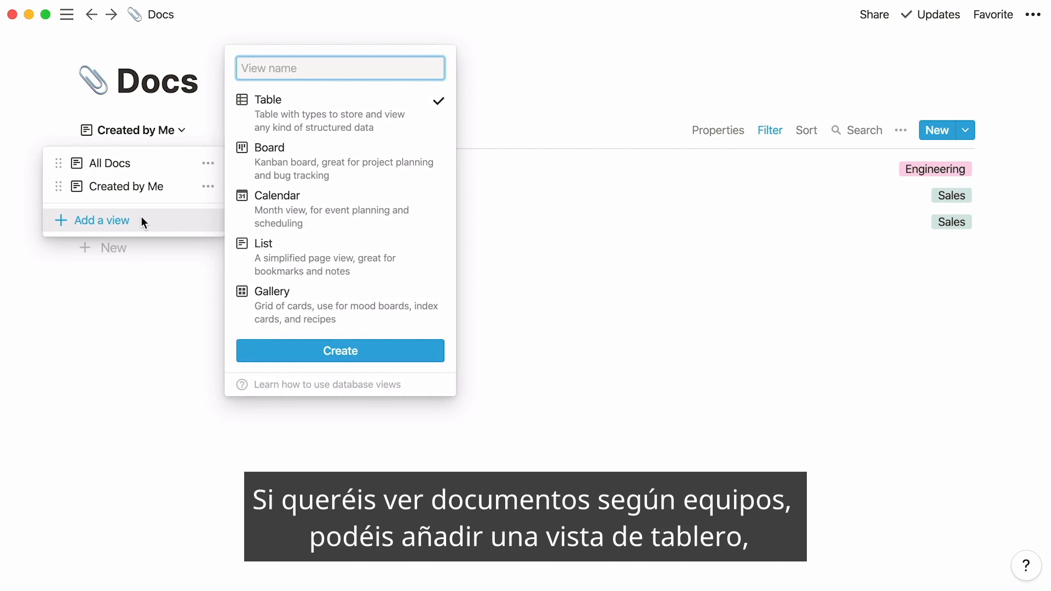
pyautogui.click(262, 171)
pyautogui.write('By Team')
pyautogui.click(269, 351)
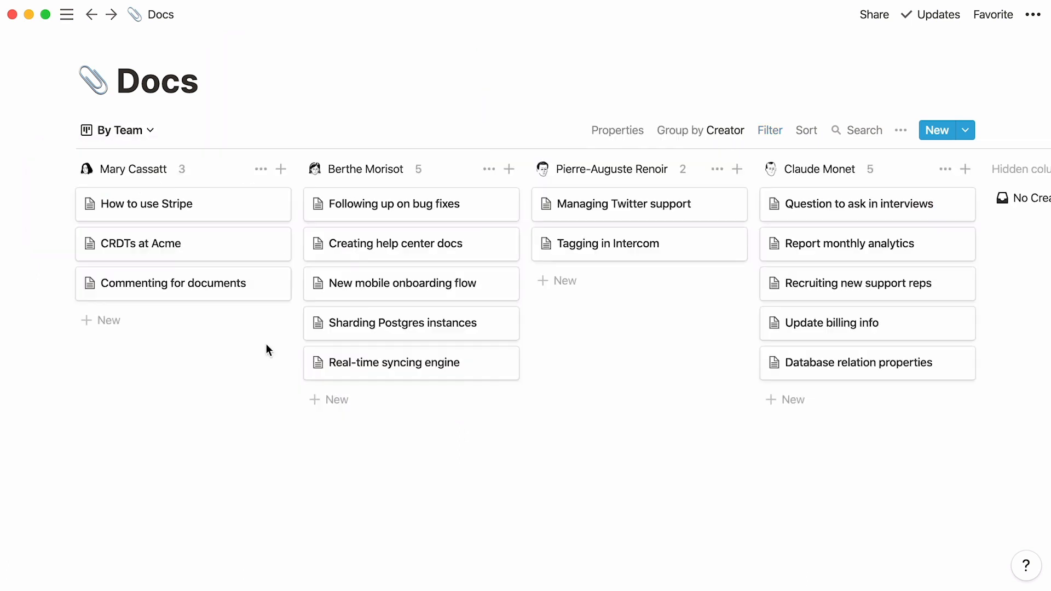
pyautogui.click(699, 135)
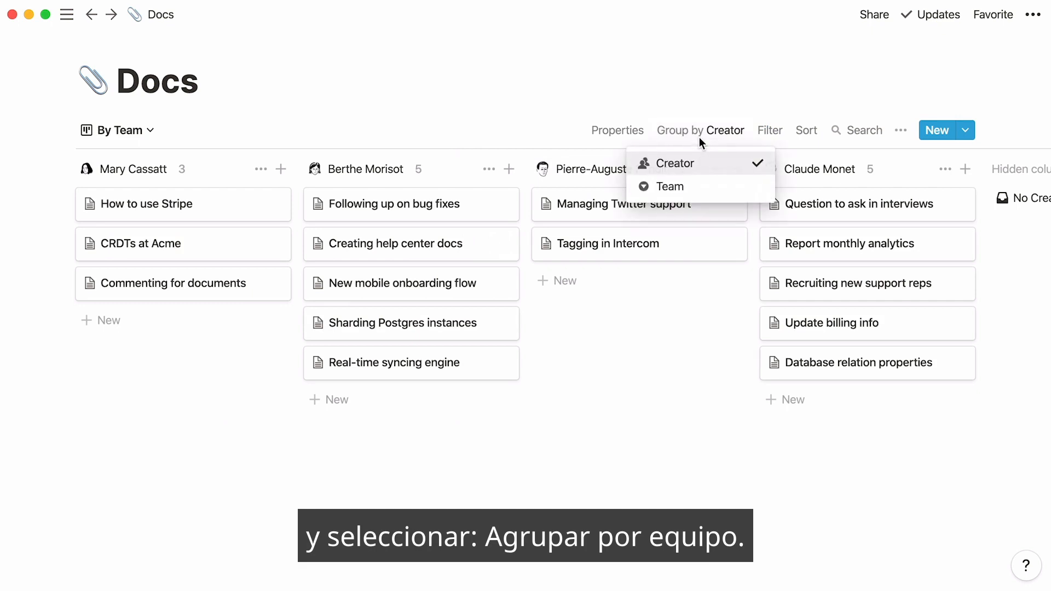
pyautogui.click(701, 186)
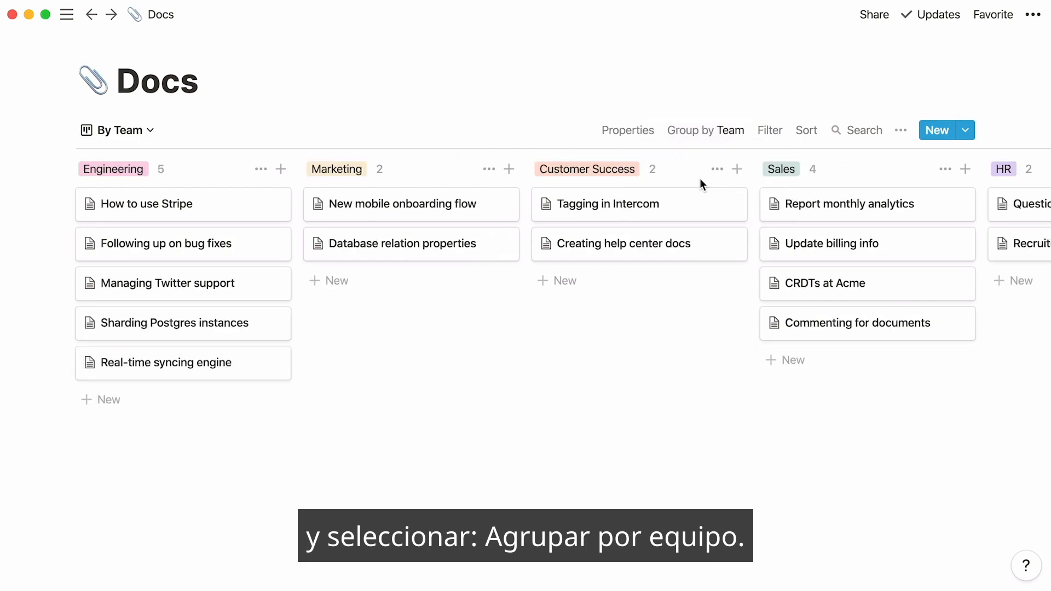
# Step: Add another Board view named "By Creator" to the Docs database
pyautogui.click(149, 131)
pyautogui.click(131, 241)
pyautogui.click(300, 174)
pyautogui.write('By Creator')
pyautogui.click(337, 374)
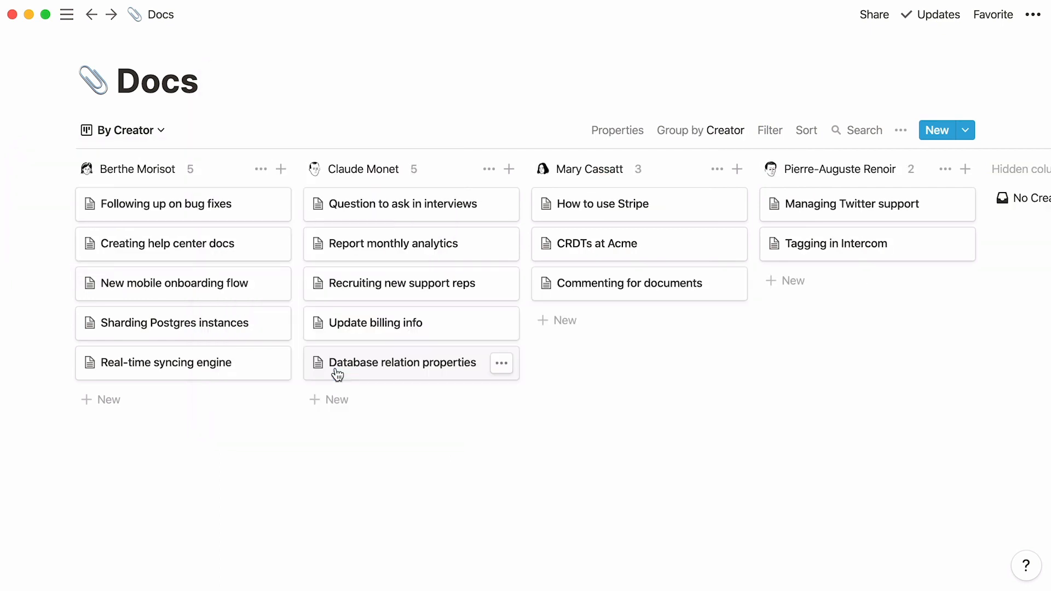
# Step: Return to the All Docs view and expand Docs in the sidebar to list its views
pyautogui.click(159, 132)
pyautogui.click(162, 163)
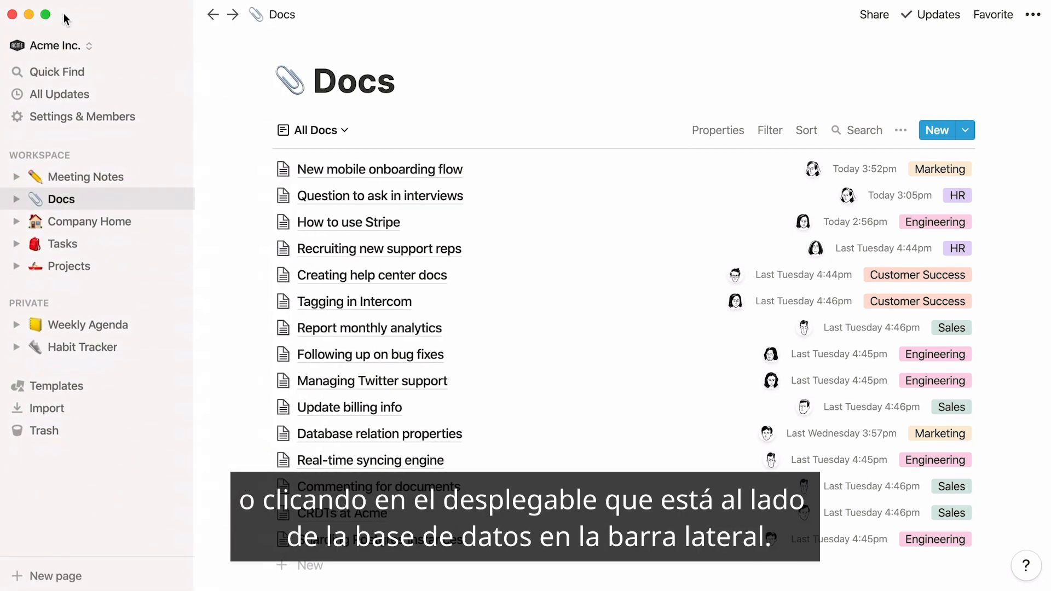
pyautogui.click(17, 200)
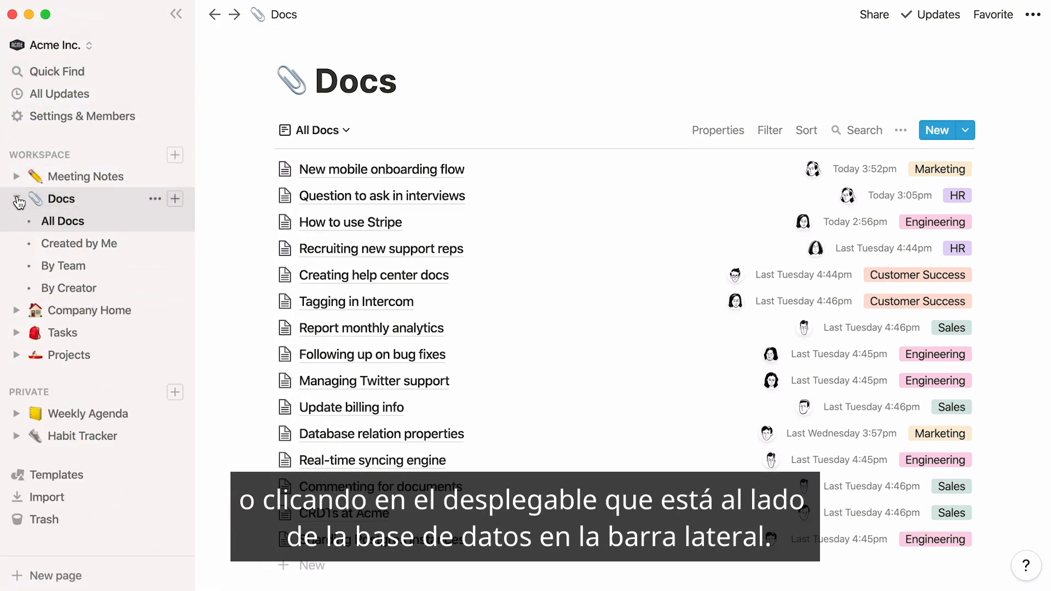
pyautogui.click(17, 265)
pyautogui.click(14, 226)
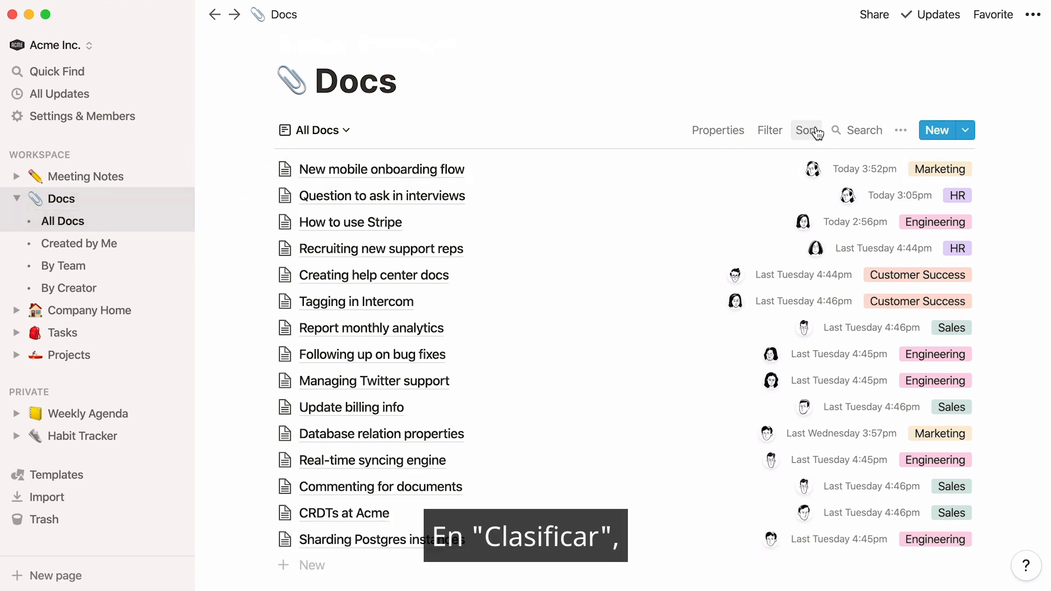
# Step: Sort the All Docs view by Last Edited Time in descending order
pyautogui.click(816, 132)
pyautogui.click(714, 301)
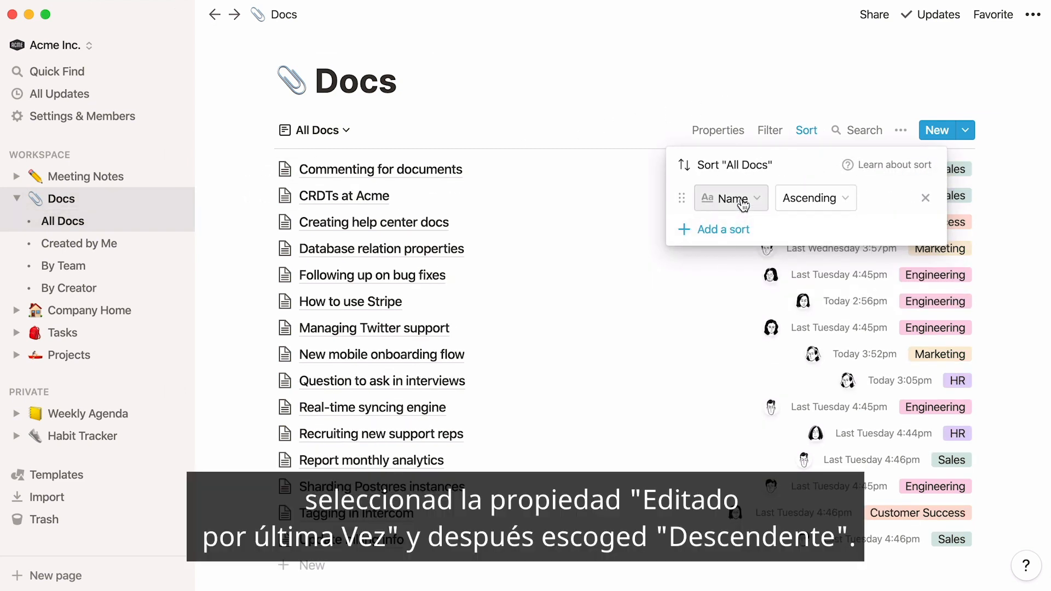
pyautogui.click(743, 204)
pyautogui.click(772, 338)
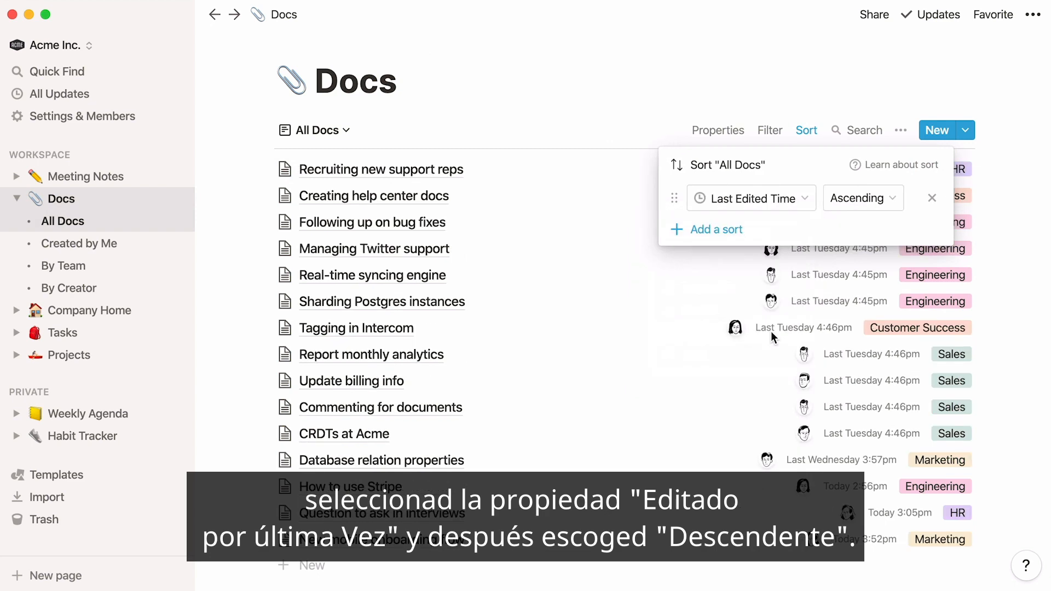
pyautogui.click(879, 198)
pyautogui.click(898, 251)
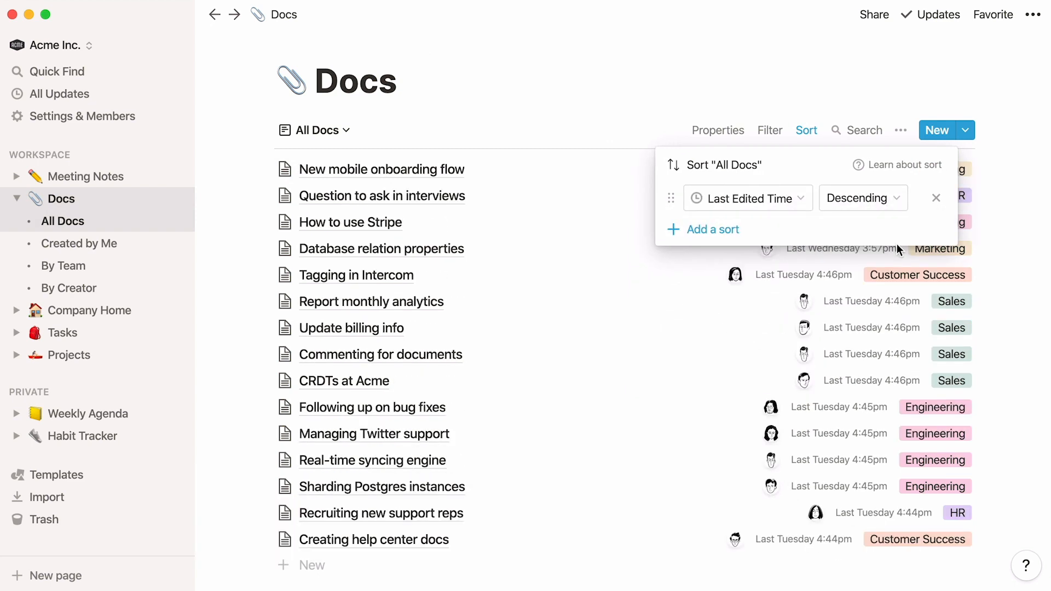
pyautogui.click(231, 409)
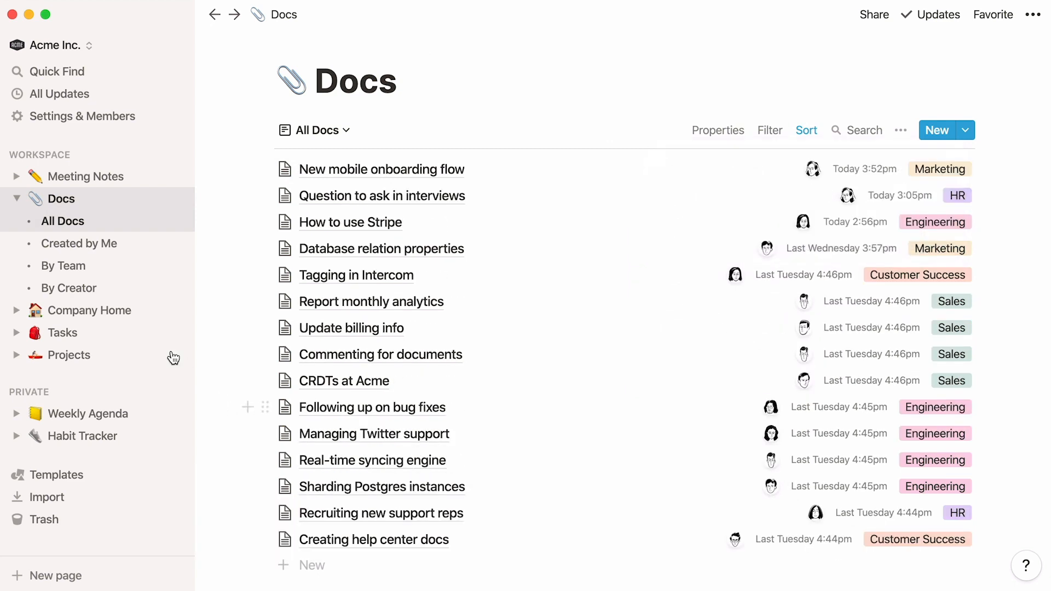
# Step: Collapse the Docs views in the sidebar, open Meeting Notes, and check the "Brainstorming session" entry's participants and date
pyautogui.click(17, 198)
pyautogui.click(139, 182)
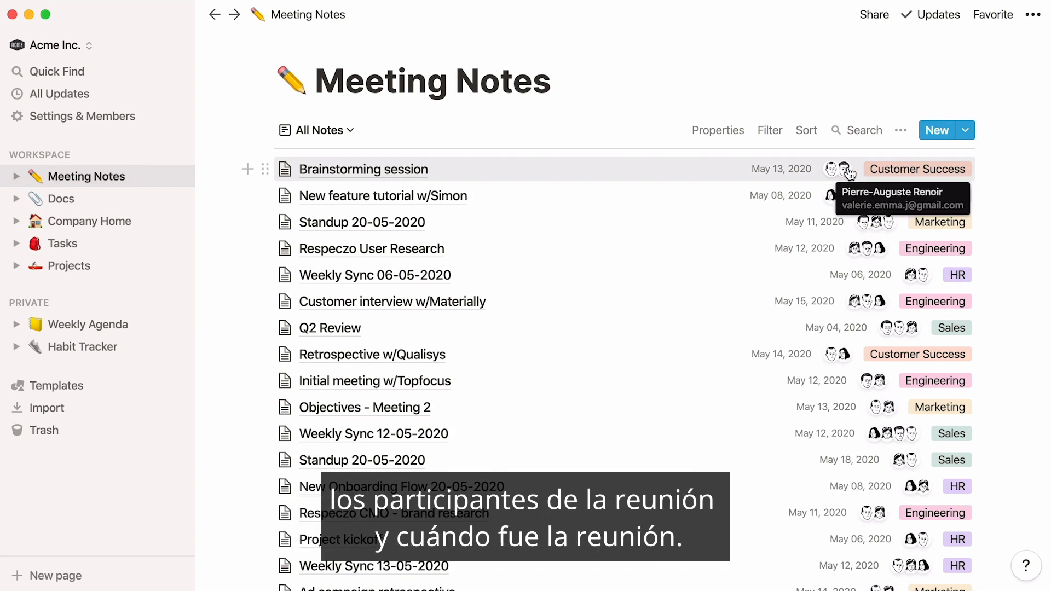
pyautogui.moveTo(832, 174)
pyautogui.moveTo(790, 174)
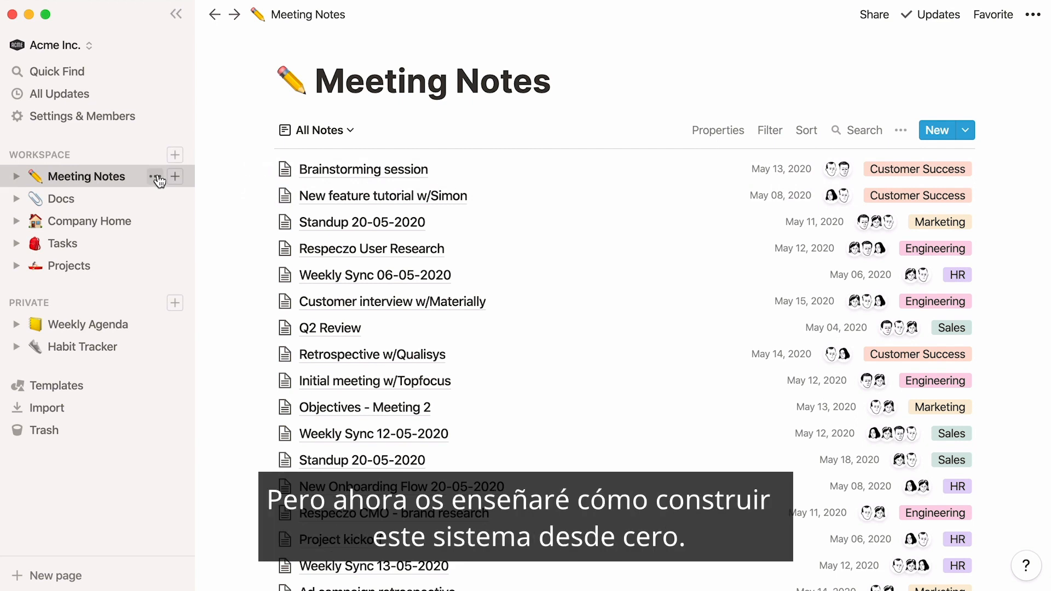
# Step: Delete the template-based Meeting Notes page and create a new workspace List database titled "Meeting Notes"
pyautogui.click(155, 176)
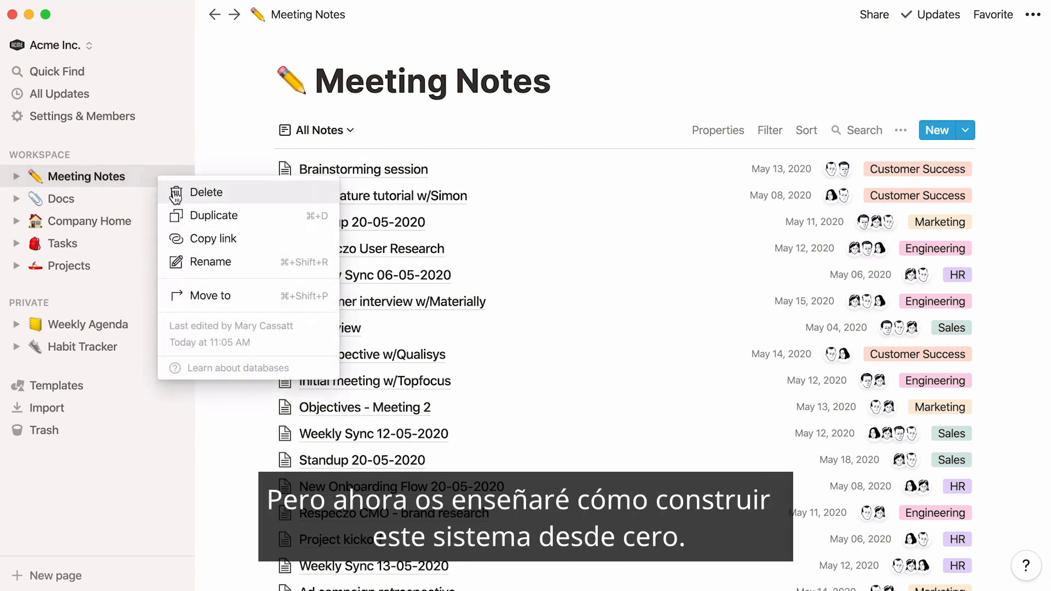
pyautogui.click(176, 193)
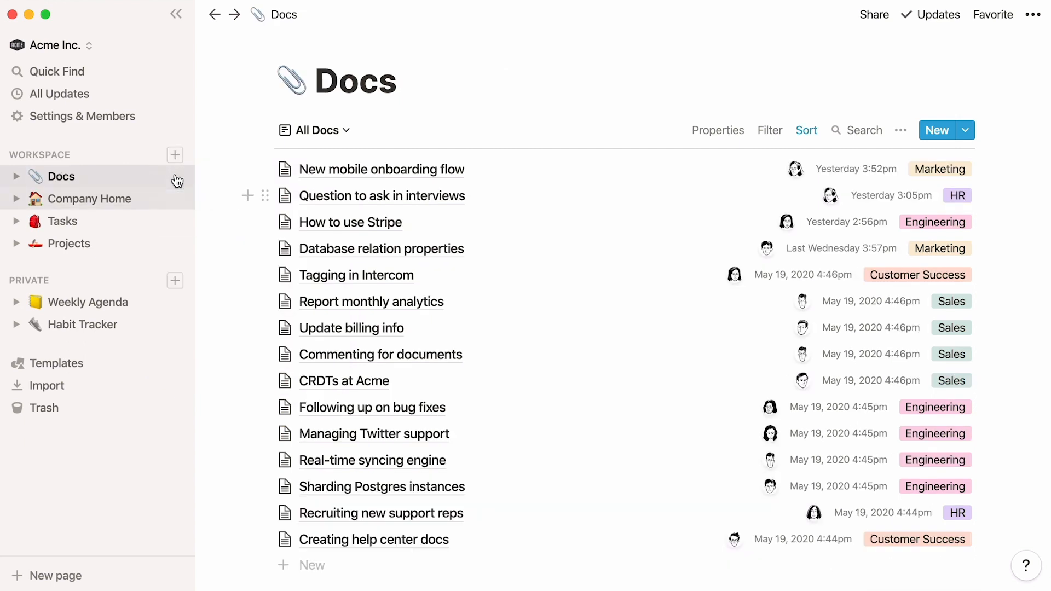
pyautogui.click(176, 156)
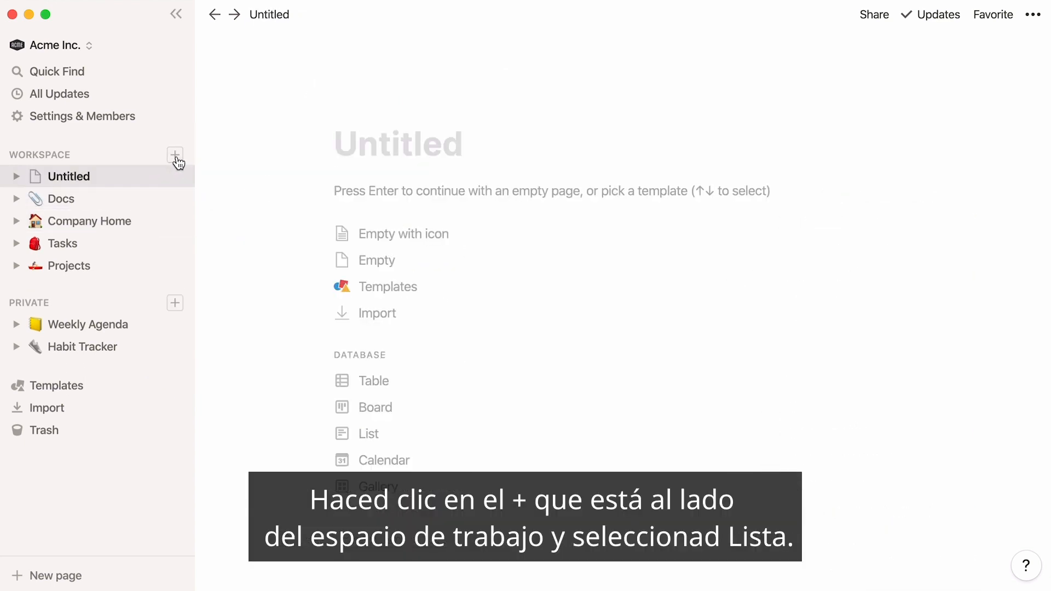
pyautogui.click(425, 437)
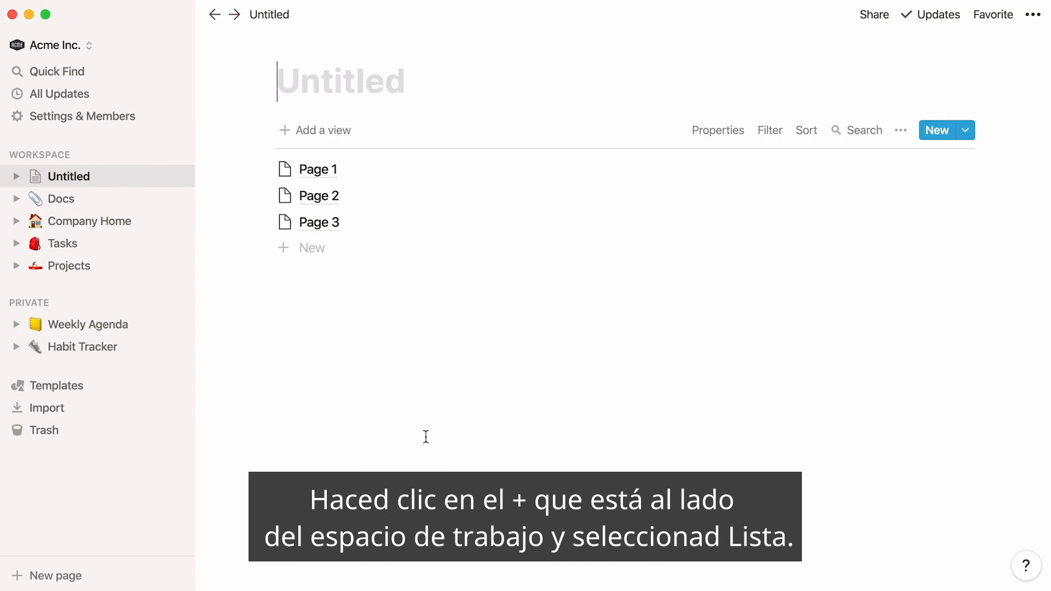
pyautogui.write('Meeting Notes')
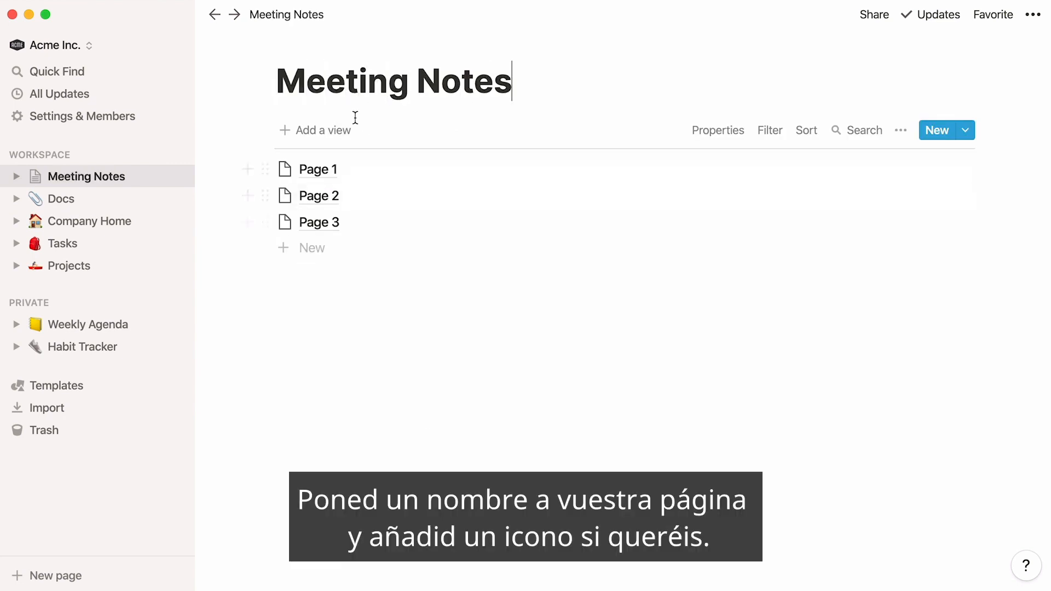
# Step: Give the new Meeting Notes database a pencil emoji icon
pyautogui.click(315, 49)
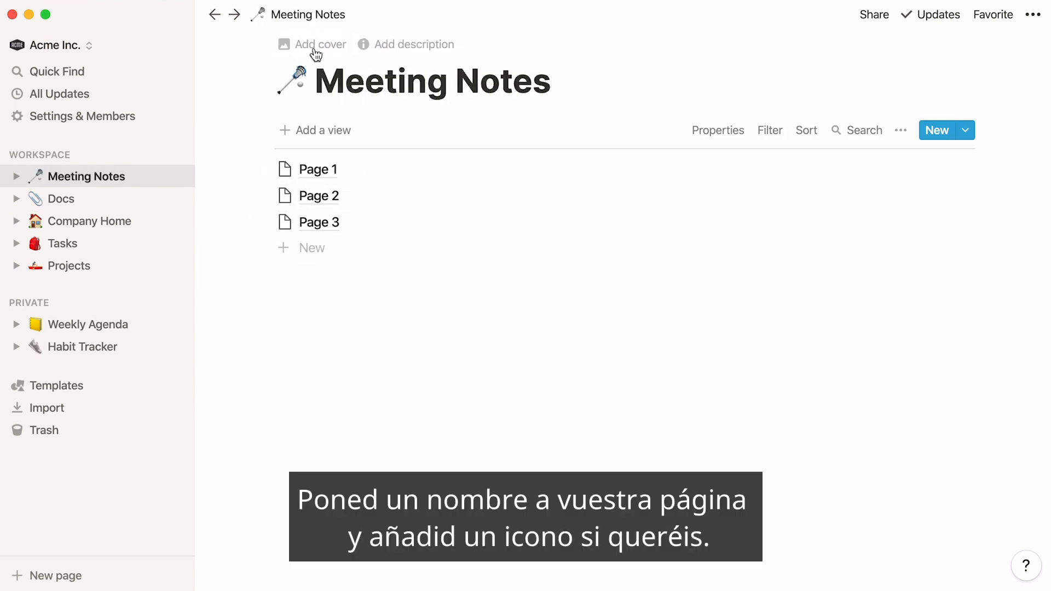
pyautogui.click(299, 80)
pyautogui.write('pencil')
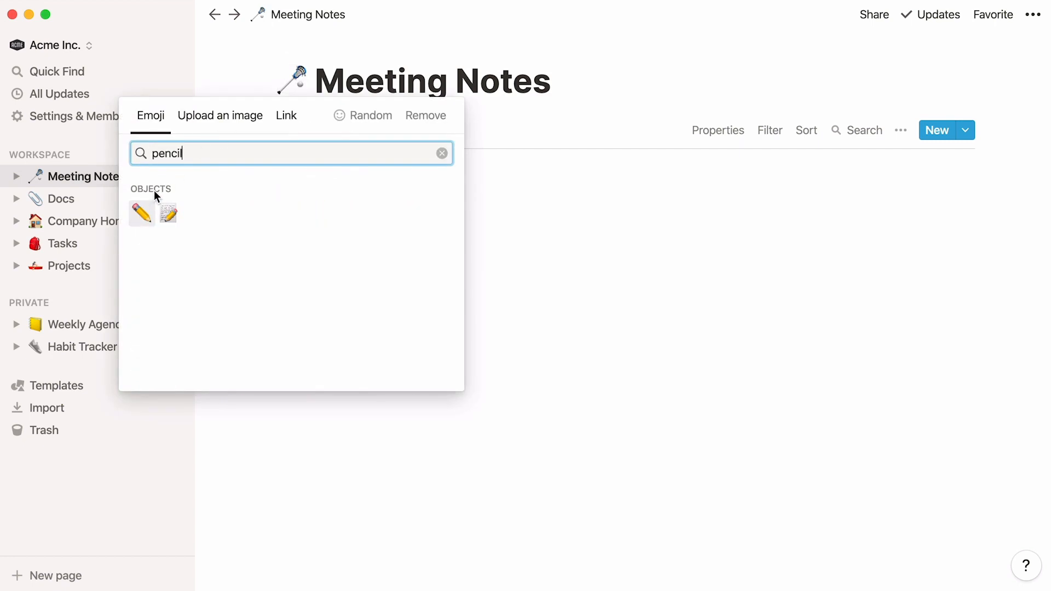
pyautogui.click(143, 212)
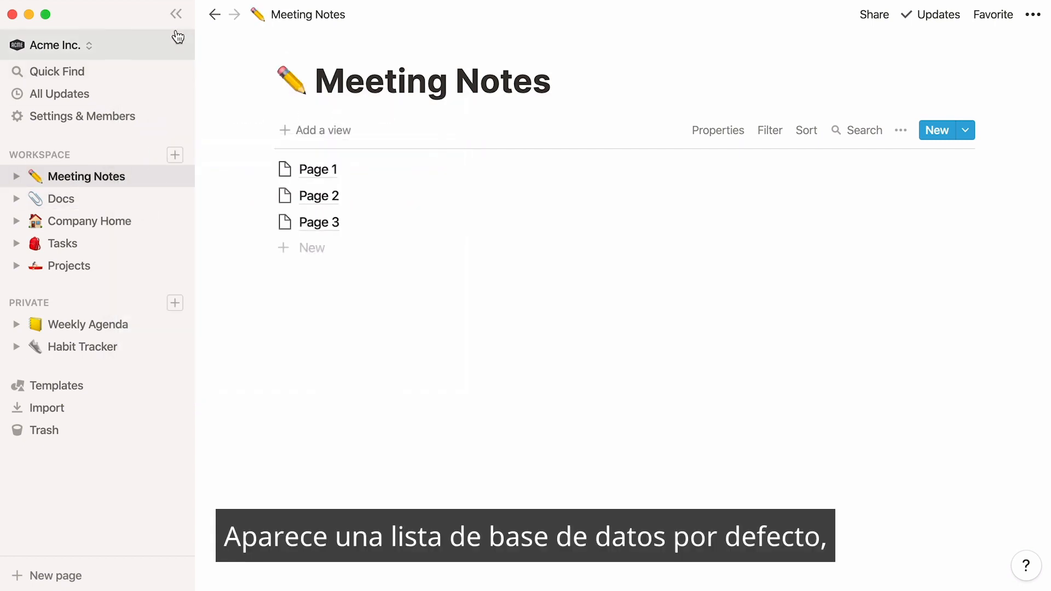
# Step: Hide the sidebar, open Page 1 of Meeting Notes, and add a Person property named "Participants"
pyautogui.click(176, 14)
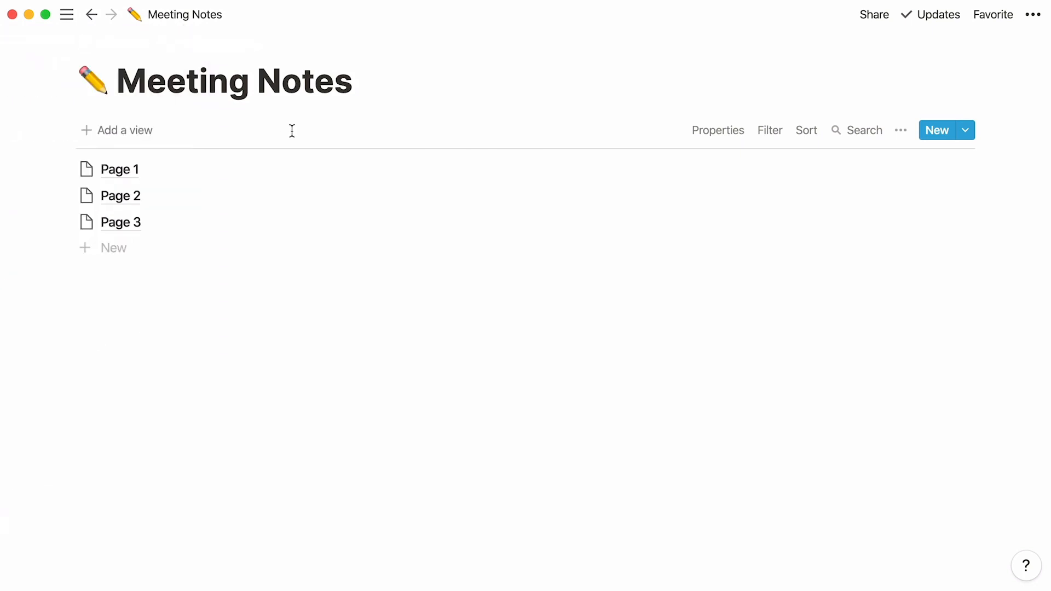
pyautogui.click(138, 174)
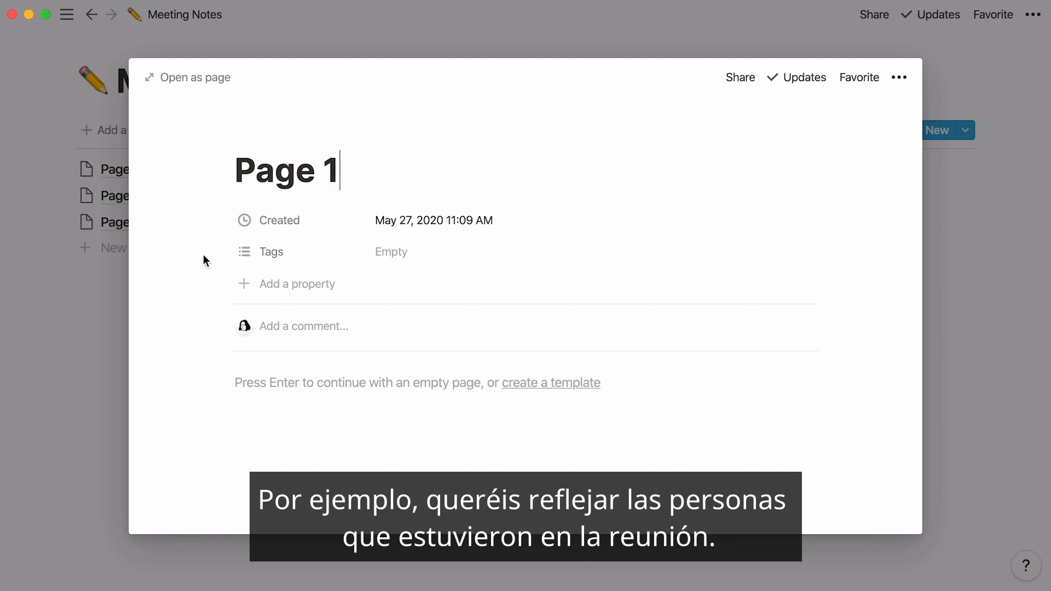
pyautogui.click(244, 284)
pyautogui.write('Participants')
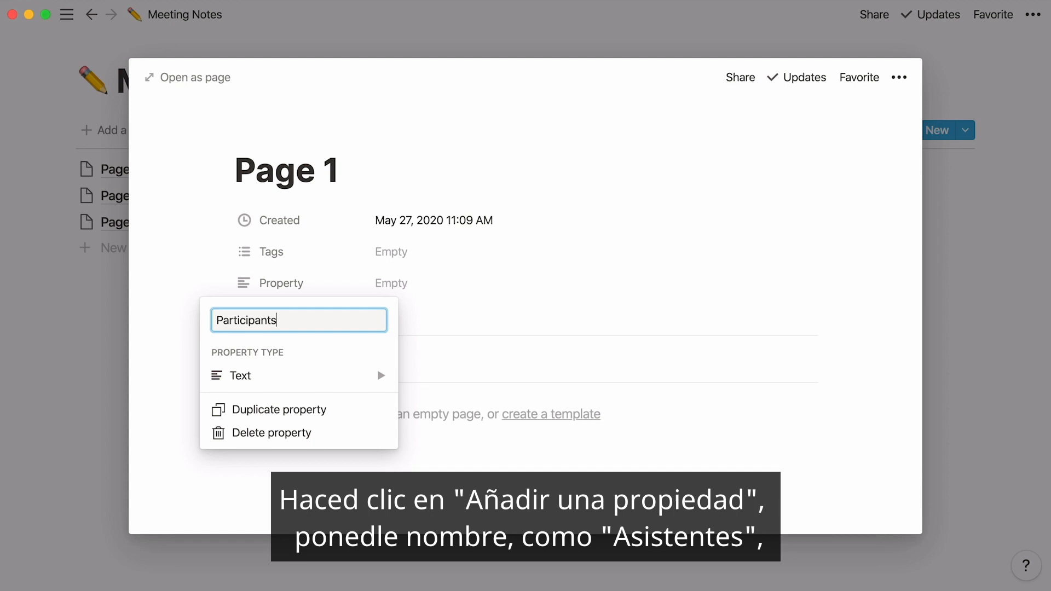
pyautogui.click(282, 382)
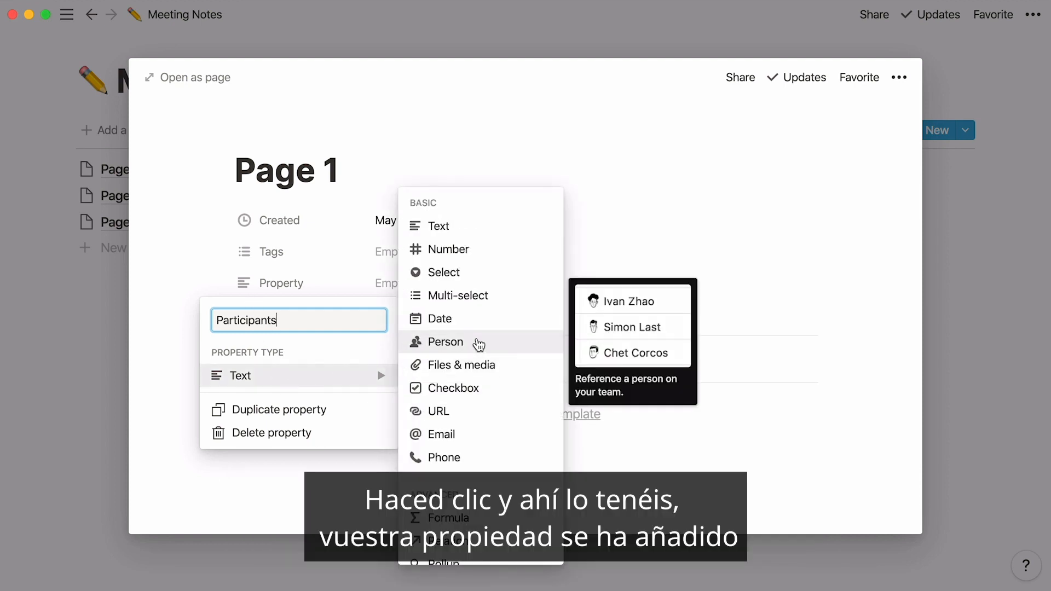
pyautogui.click(479, 343)
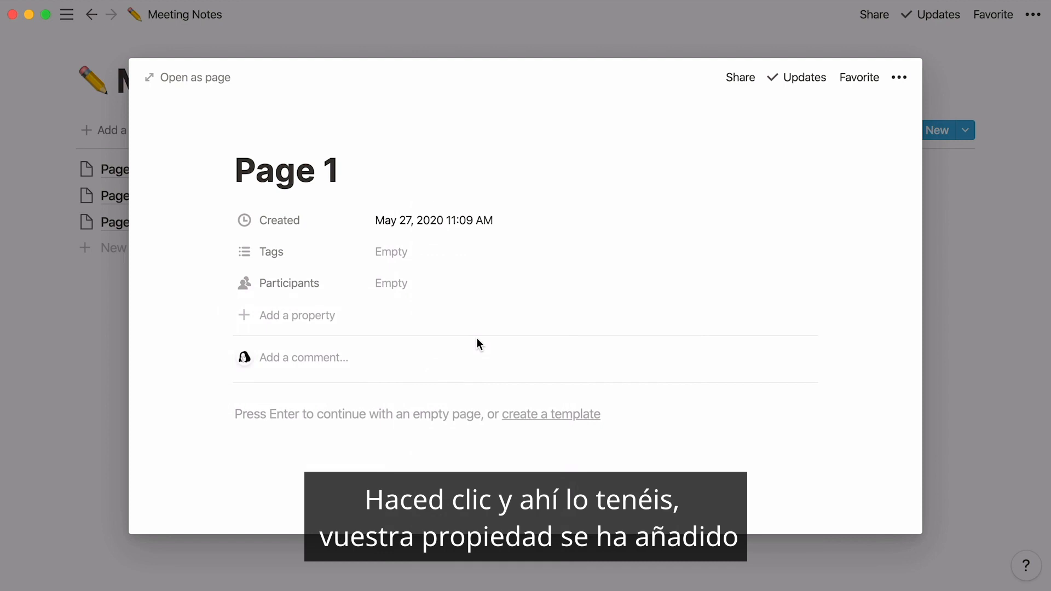
# Step: Tag the current user and one other team member as participants of Page 1
pyautogui.click(446, 284)
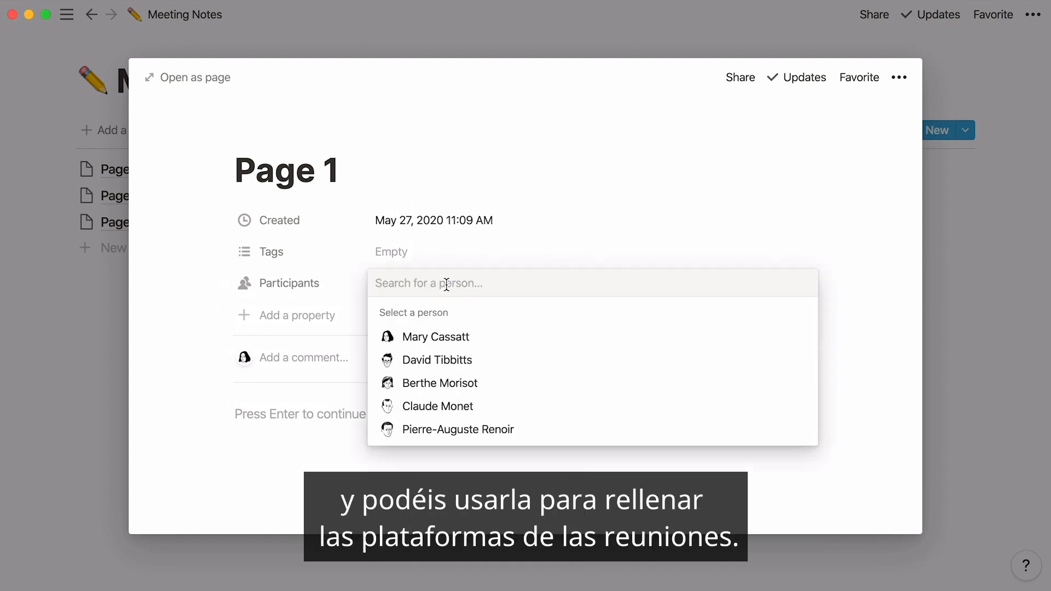
pyautogui.click(463, 337)
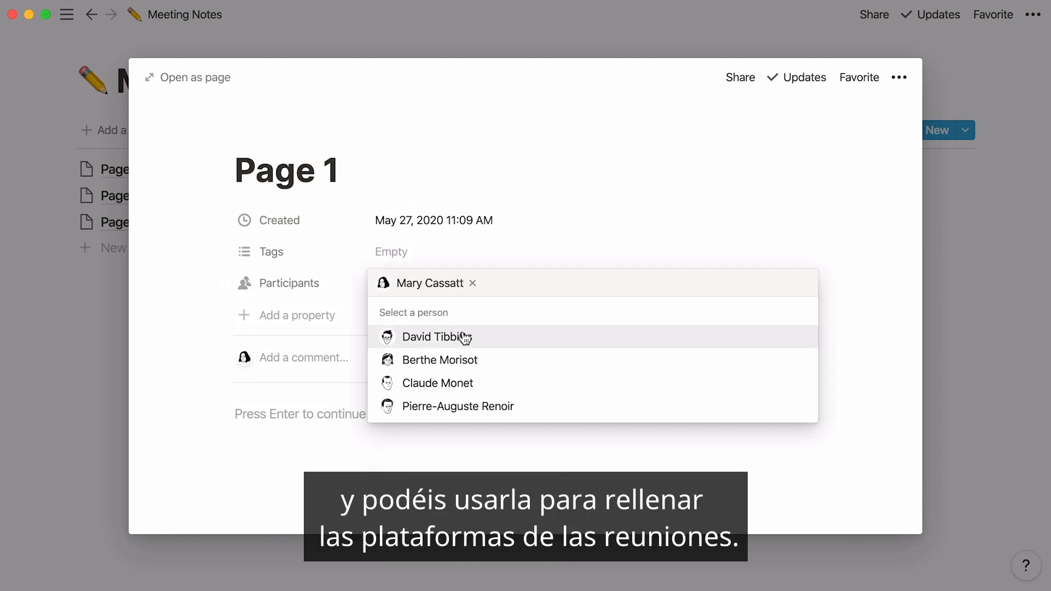
pyautogui.click(492, 366)
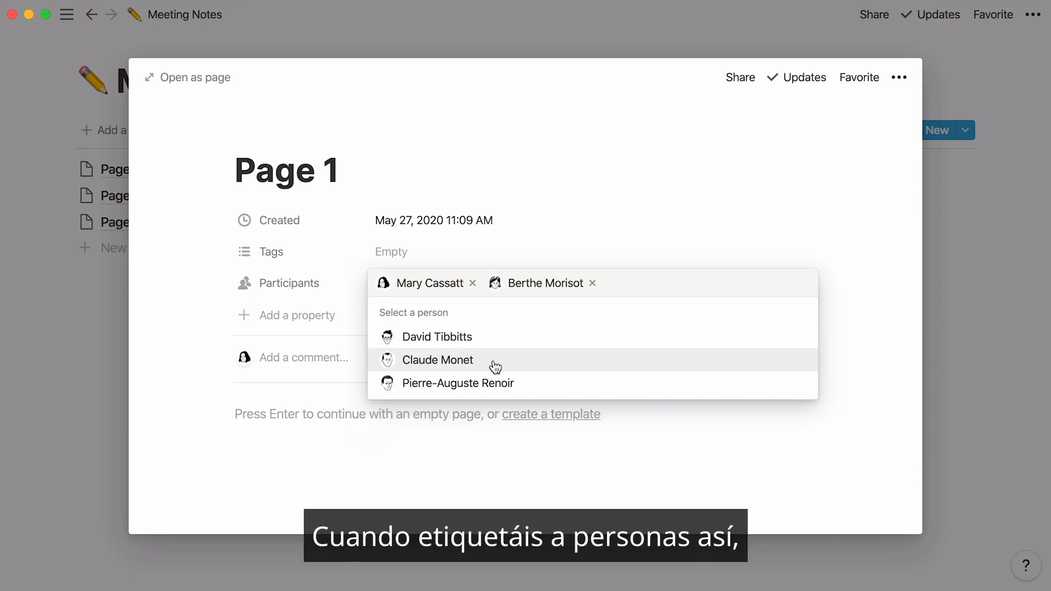
pyautogui.click(321, 312)
# Step: Add a Multi-select property named "Team" to Page 1
pyautogui.click(321, 311)
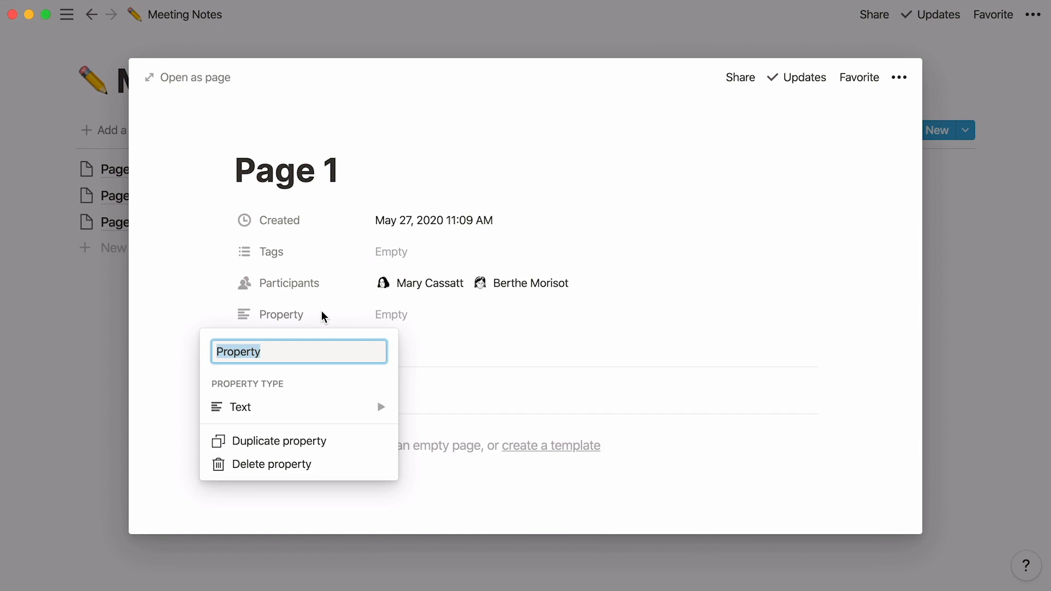
pyautogui.moveTo(356, 411)
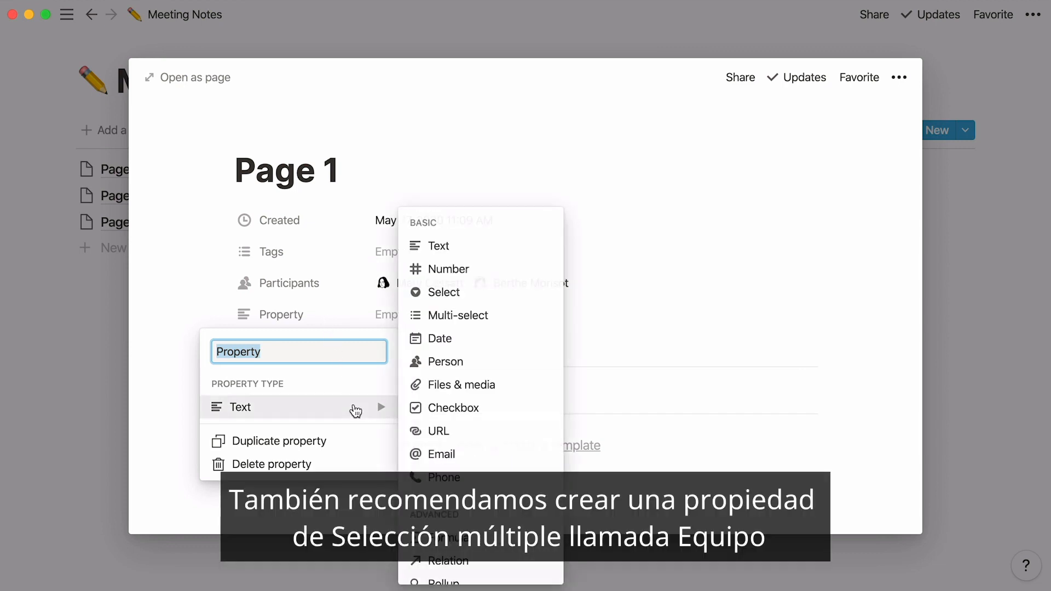
pyautogui.write('Team')
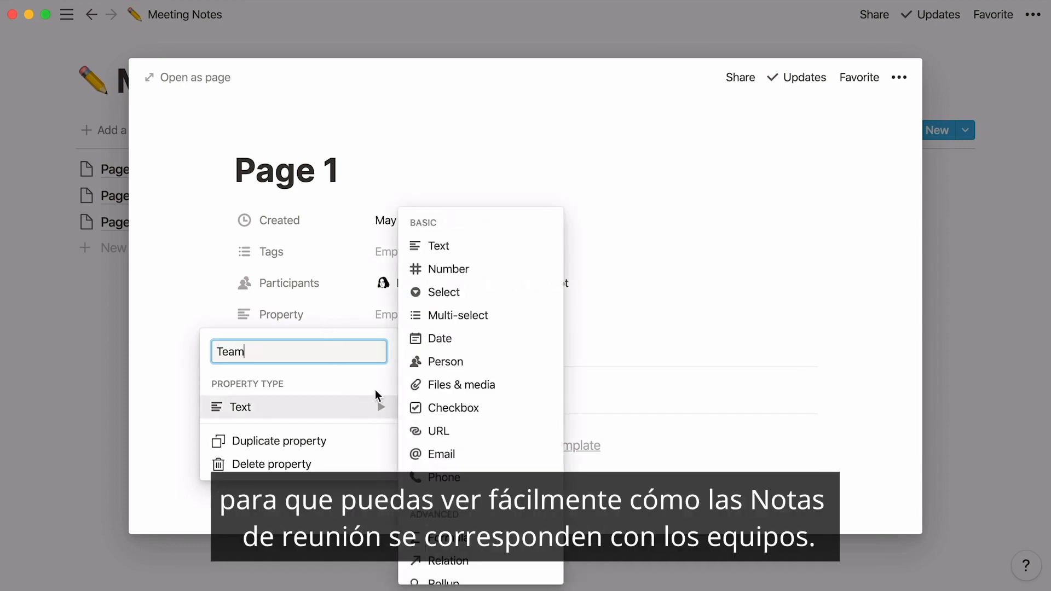
pyautogui.click(498, 316)
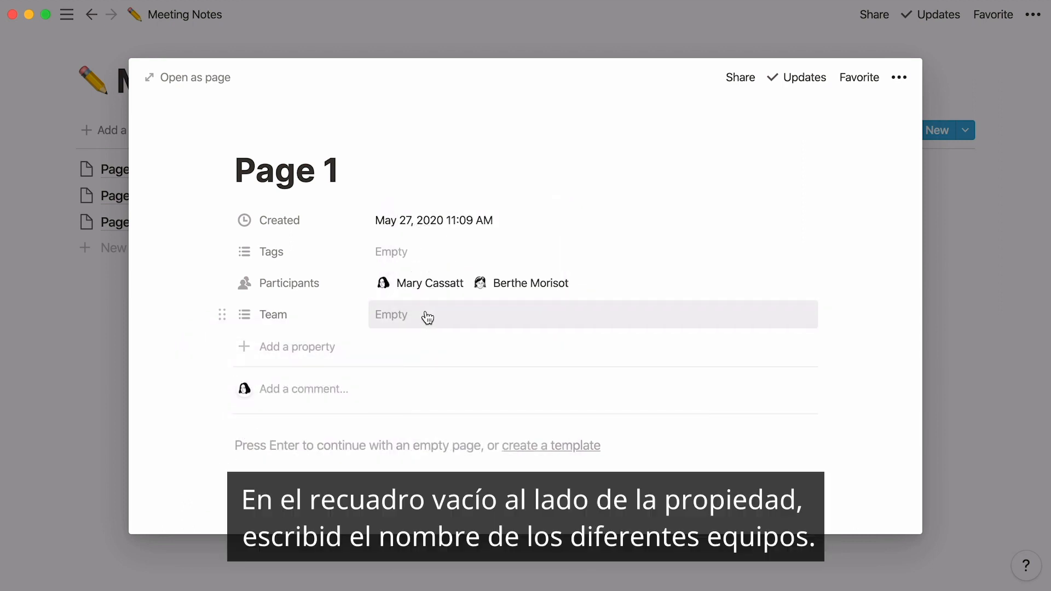
# Step: Create and assign the Team tags Marketing, HR, Customer Success, Engineering and Sales on Page 1
pyautogui.click(426, 313)
pyautogui.write('Marketing')
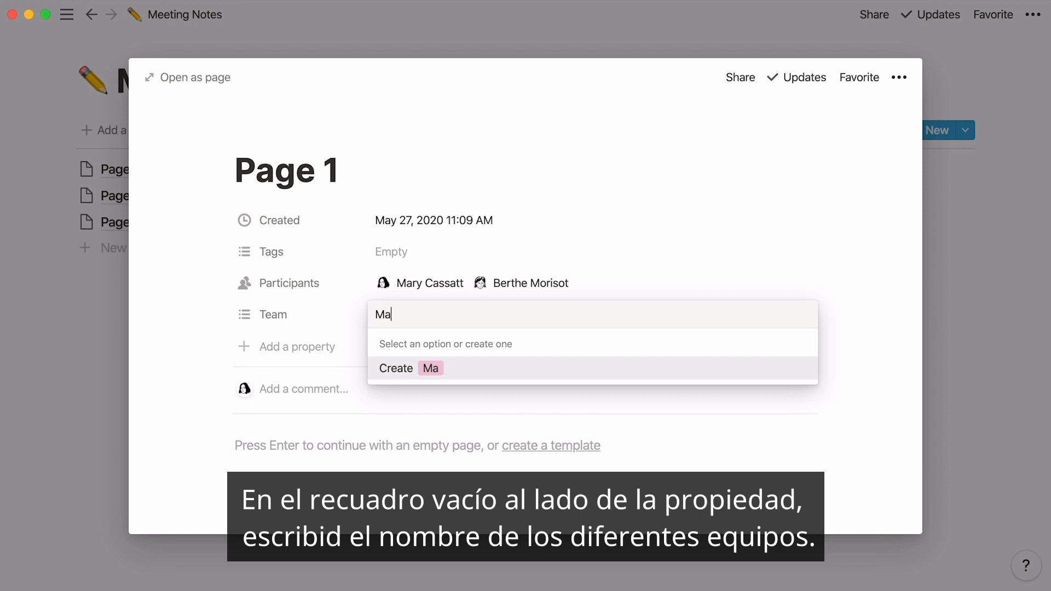
pyautogui.press('Return')
pyautogui.write('HR')
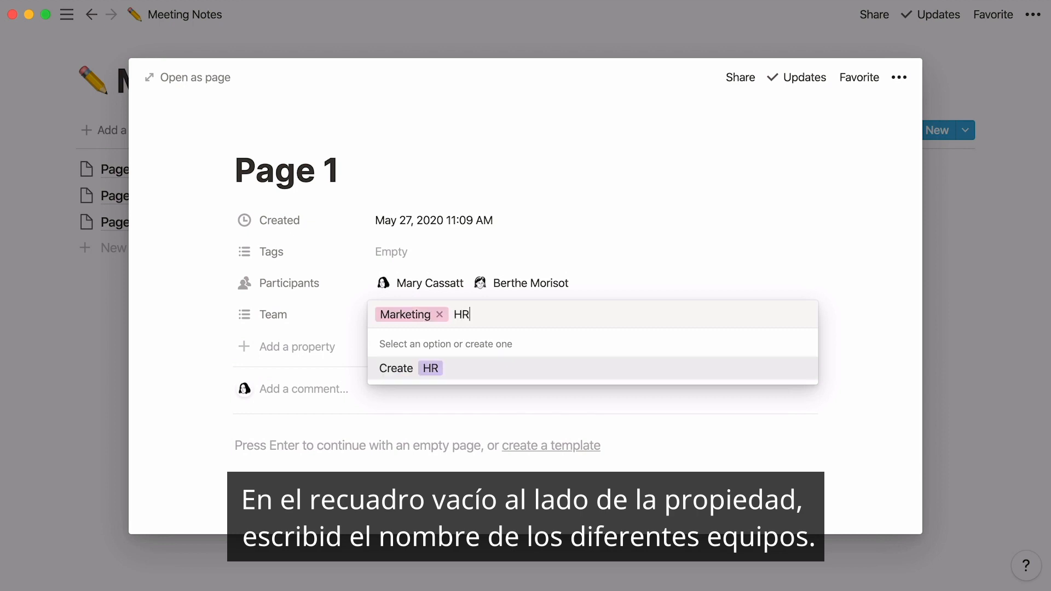
pyautogui.press('Return')
pyautogui.write('Customer Success')
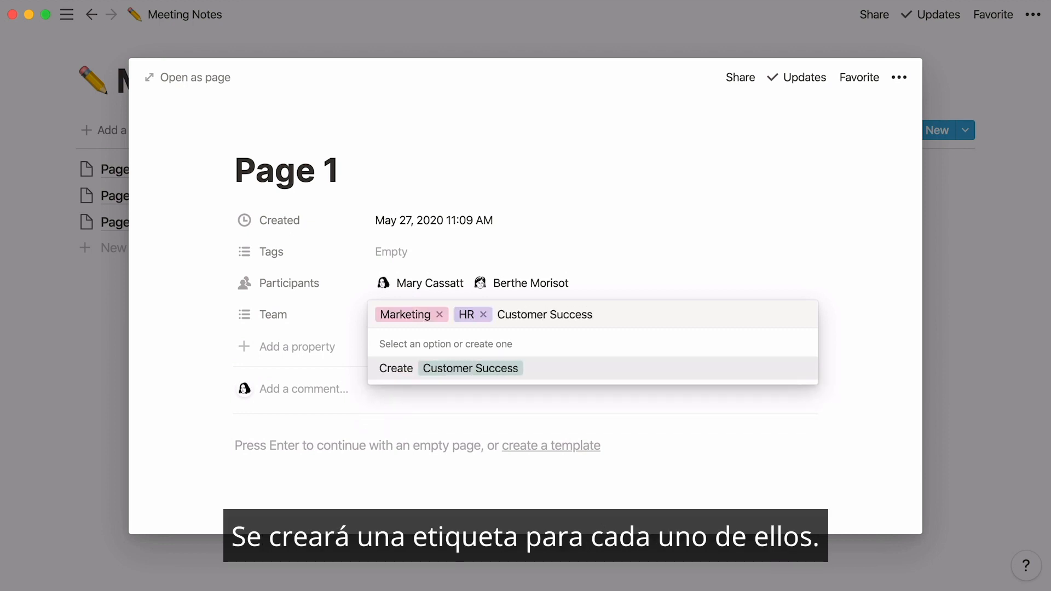
pyautogui.press('Return')
pyautogui.write('Engineering')
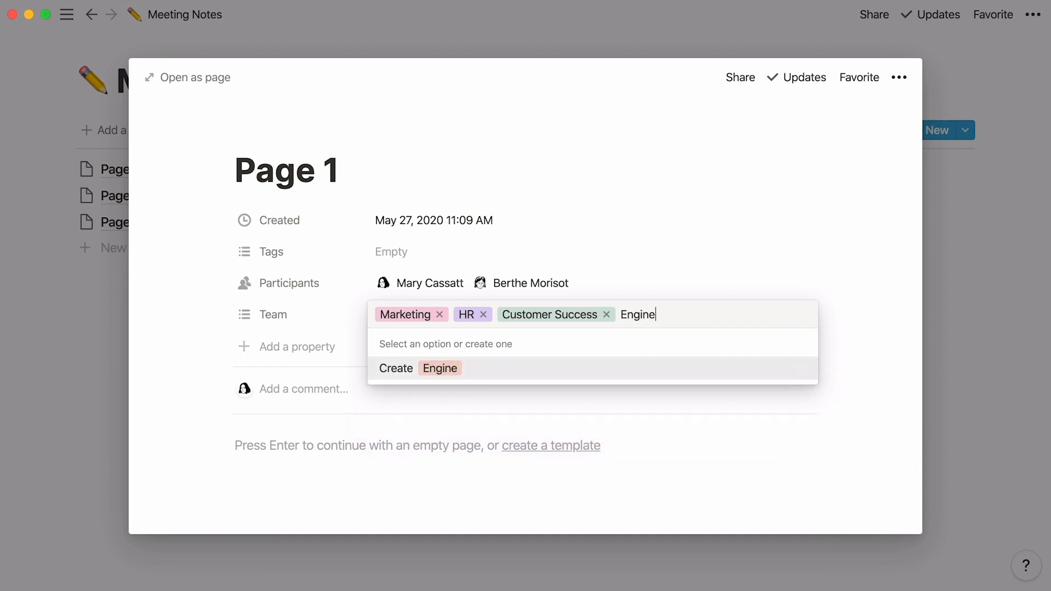
pyautogui.press('Return')
pyautogui.write('Sales')
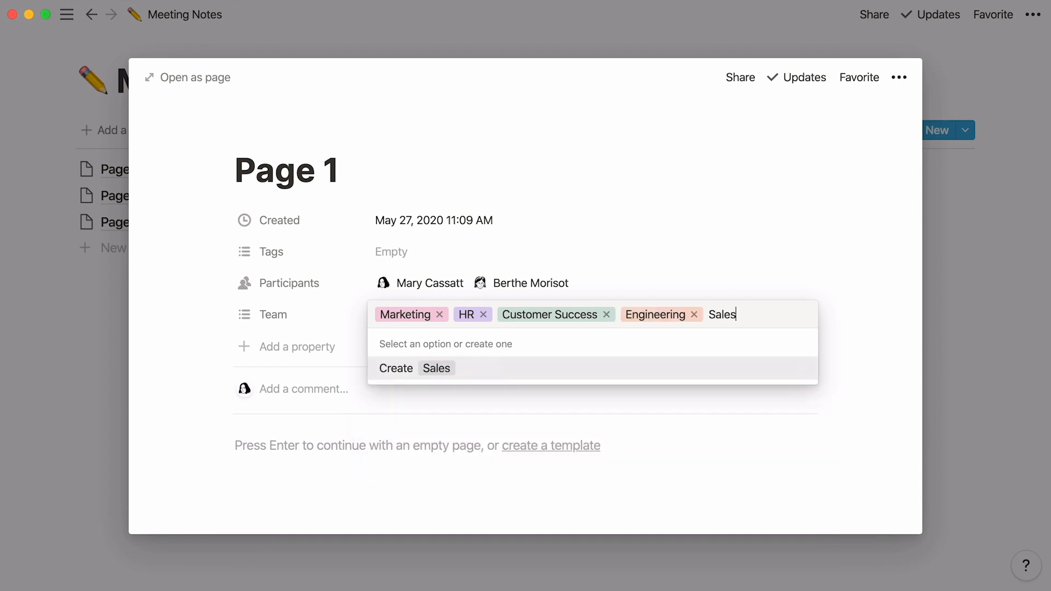
pyautogui.press('Return')
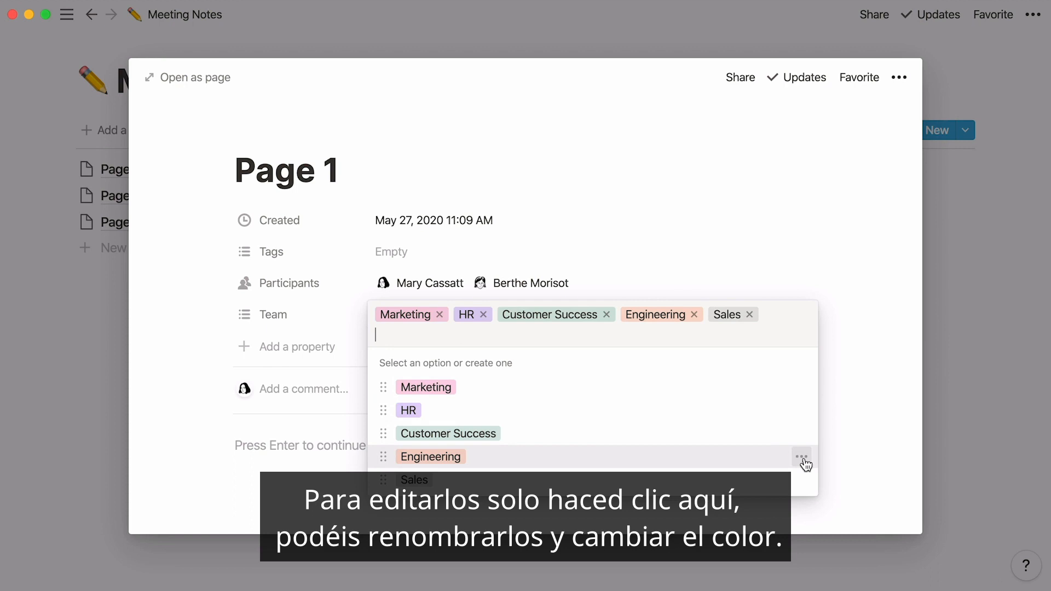
# Step: Rename the Engineering option of the Team property to "Product" and change its color to blue
pyautogui.click(804, 460)
pyautogui.write('Product')
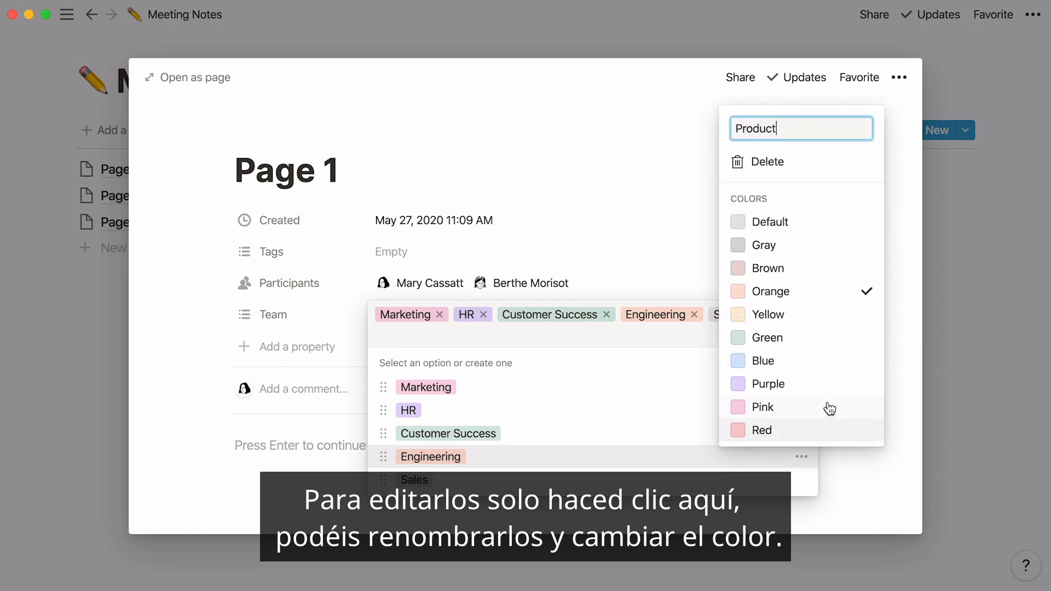
pyautogui.click(838, 364)
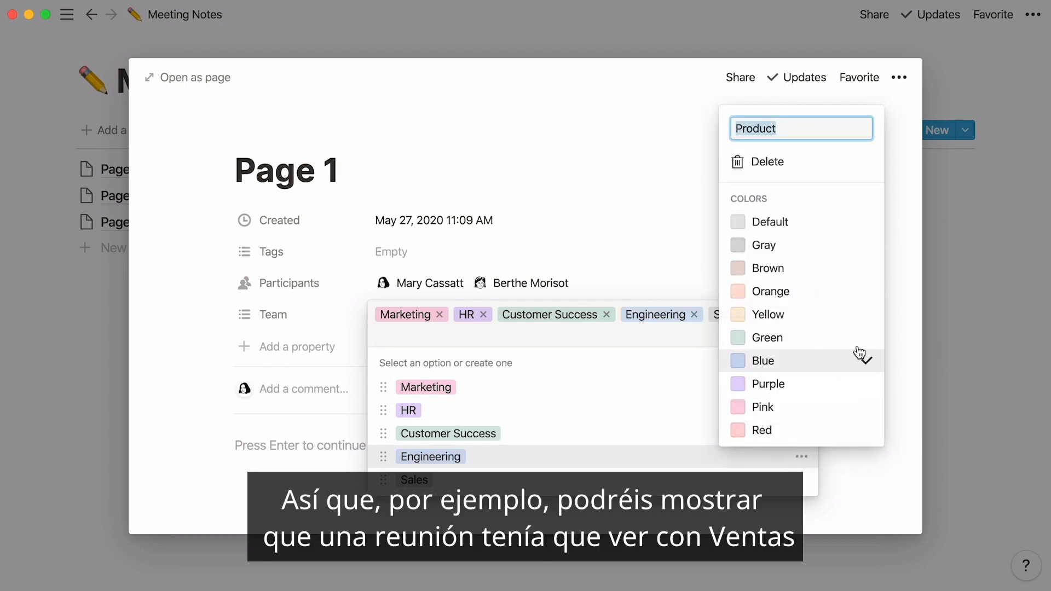
pyautogui.click(905, 316)
# Step: Remove the Product, Customer Success and HR tags from Page 1's Team property, keeping Marketing and Sales
pyautogui.click(675, 314)
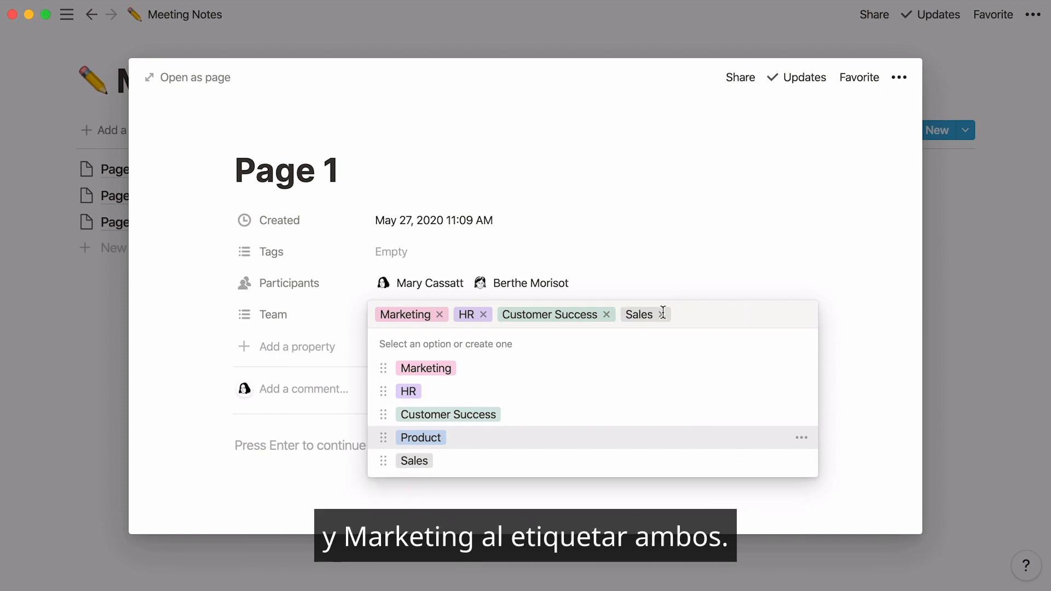
pyautogui.click(607, 314)
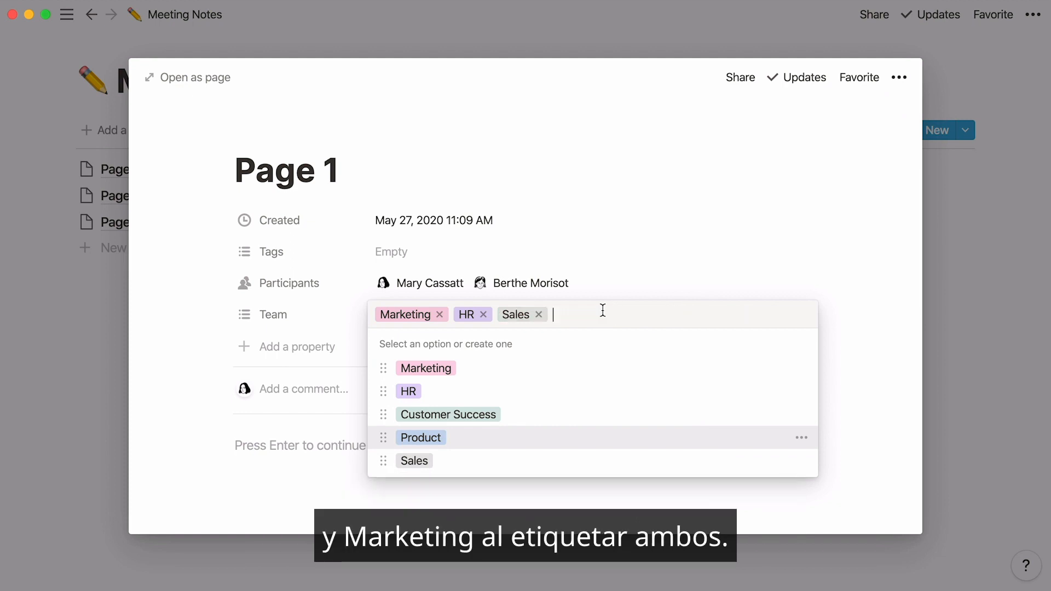
pyautogui.click(485, 315)
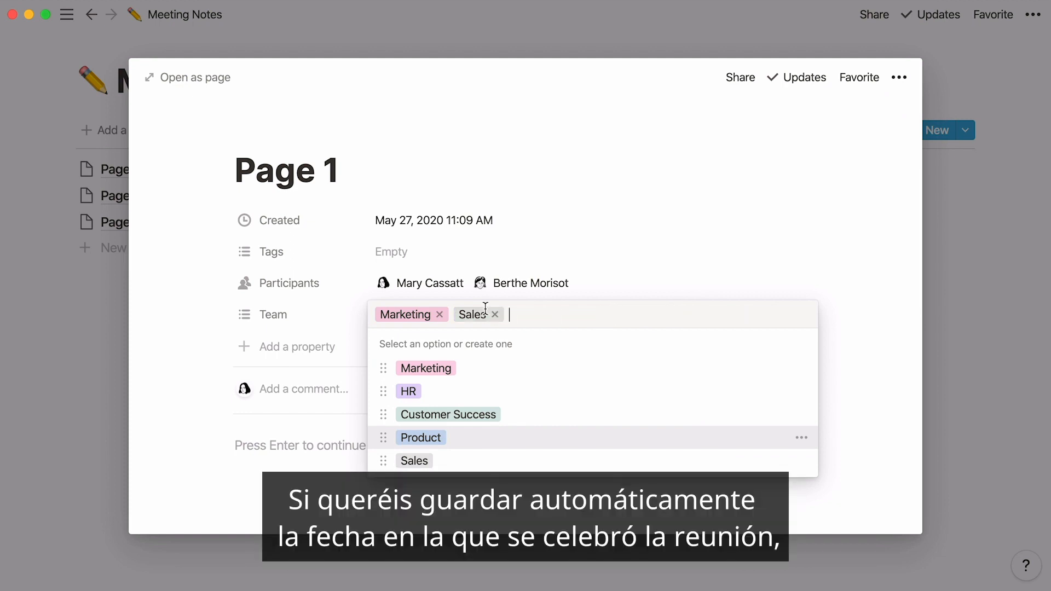
pyautogui.click(173, 363)
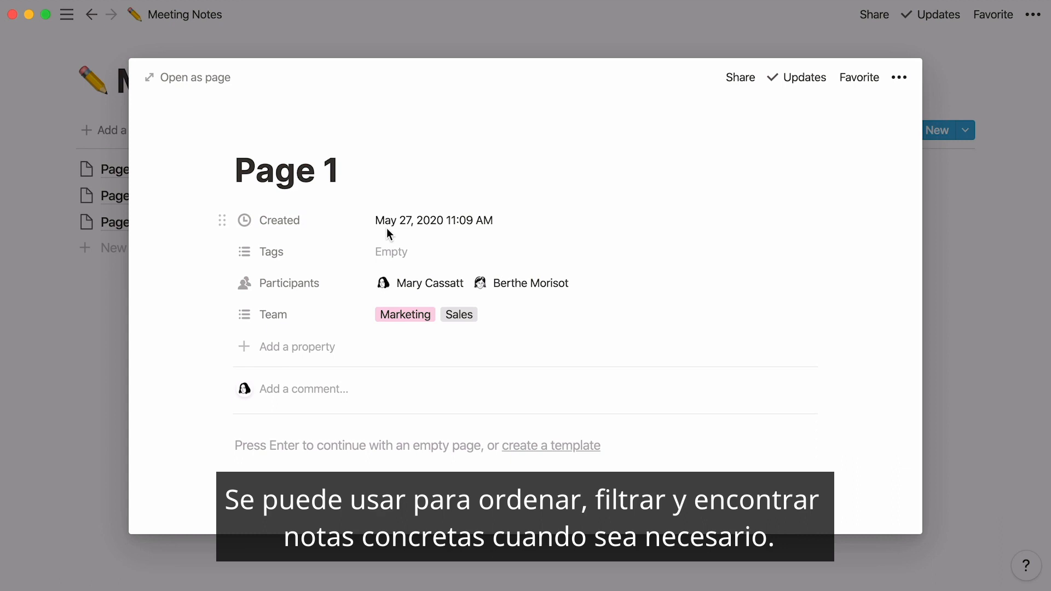
# Step: Delete the default Tags property from the Meeting Notes database
pyautogui.click(236, 252)
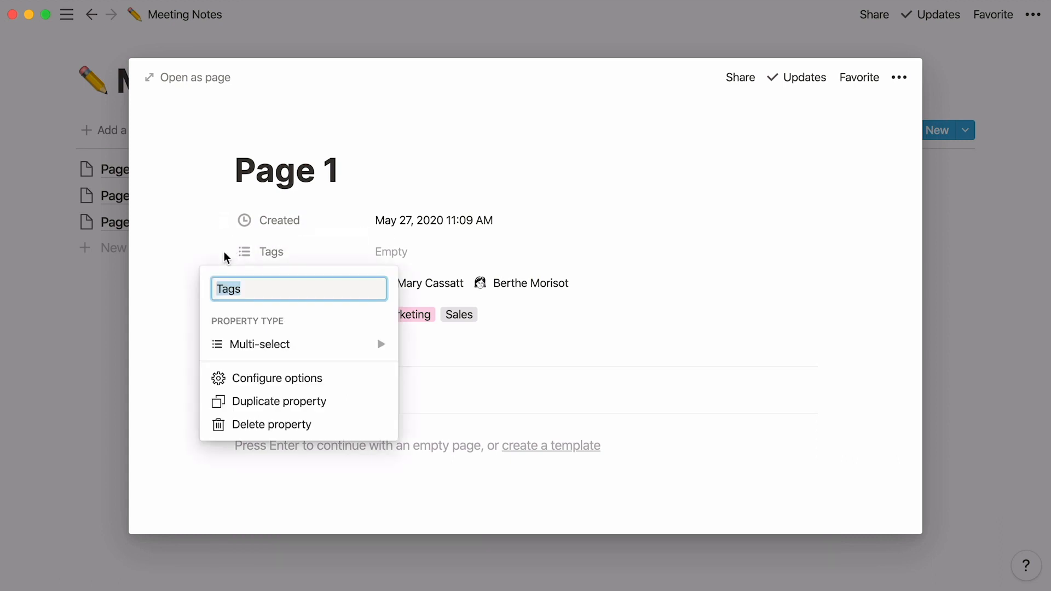
pyautogui.click(329, 430)
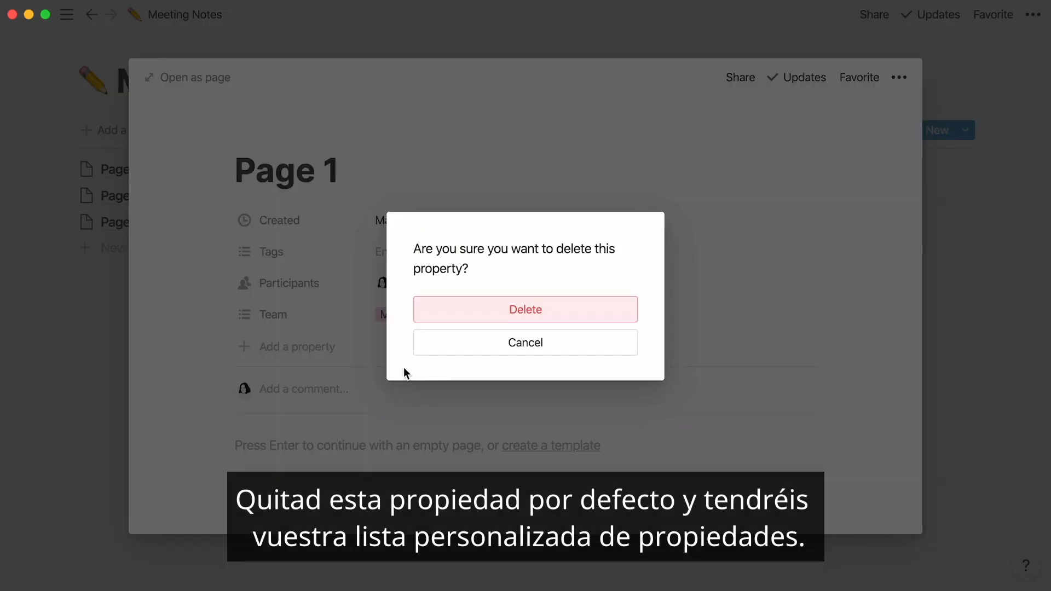
pyautogui.click(471, 314)
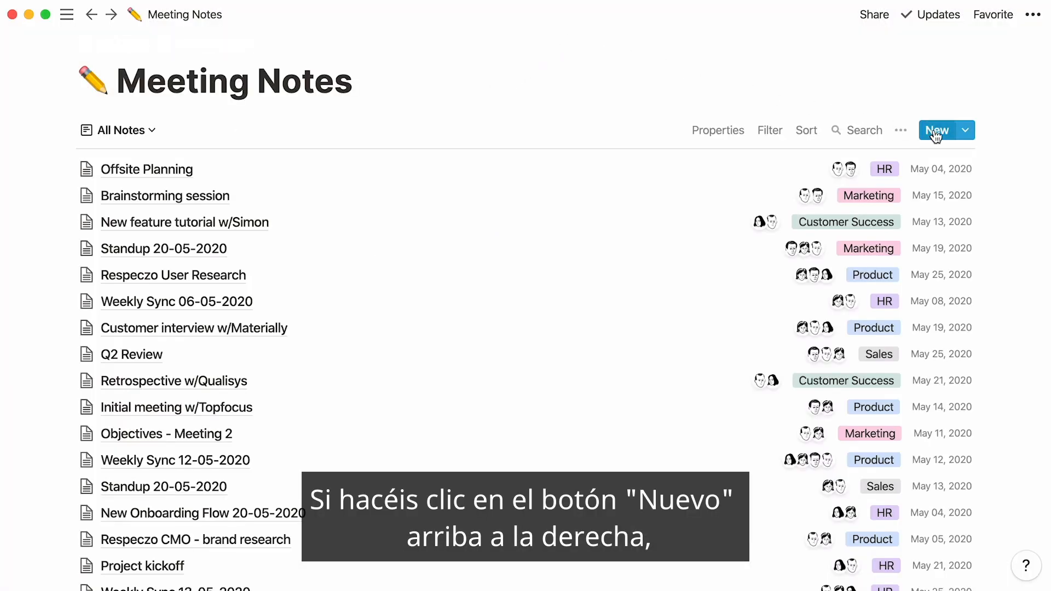
# Step: Create a new Meeting Notes page titled "Offsite Planning" and add two team members as its participants
pyautogui.click(936, 133)
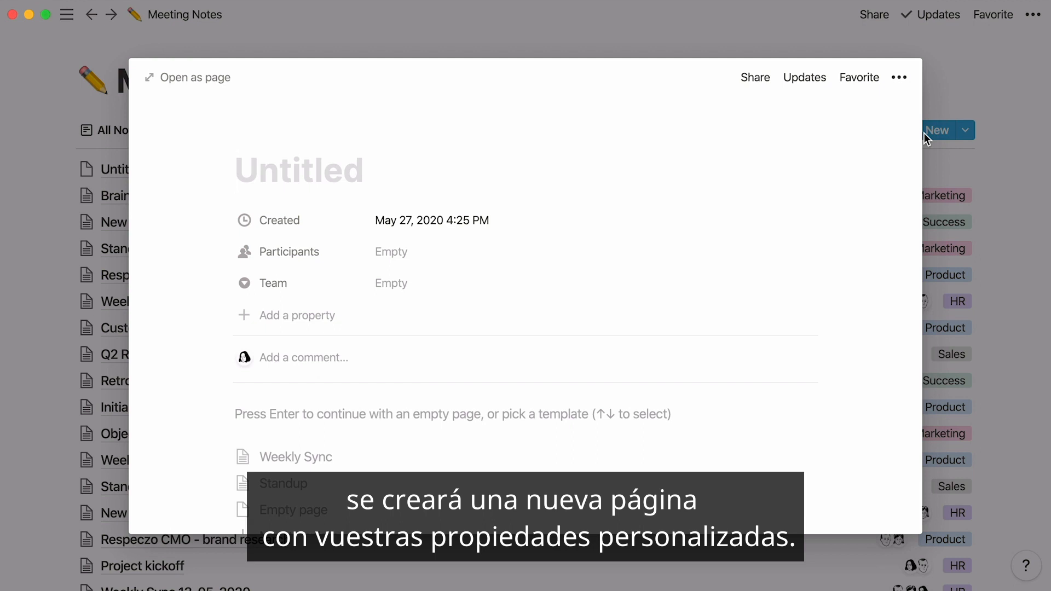
pyautogui.write('Offsite Planning')
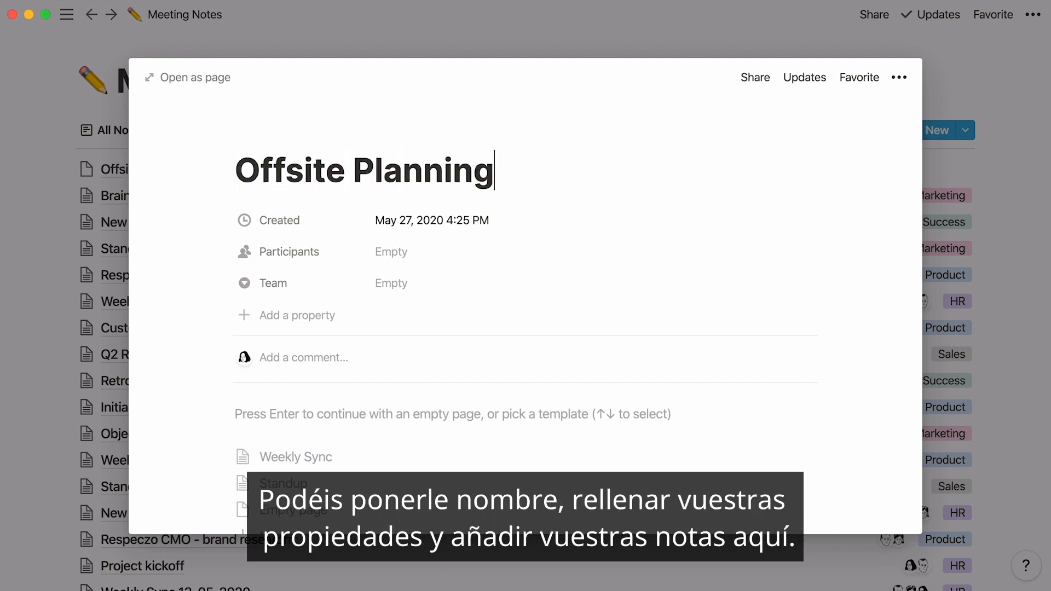
pyautogui.click(518, 251)
pyautogui.click(542, 375)
pyautogui.click(542, 376)
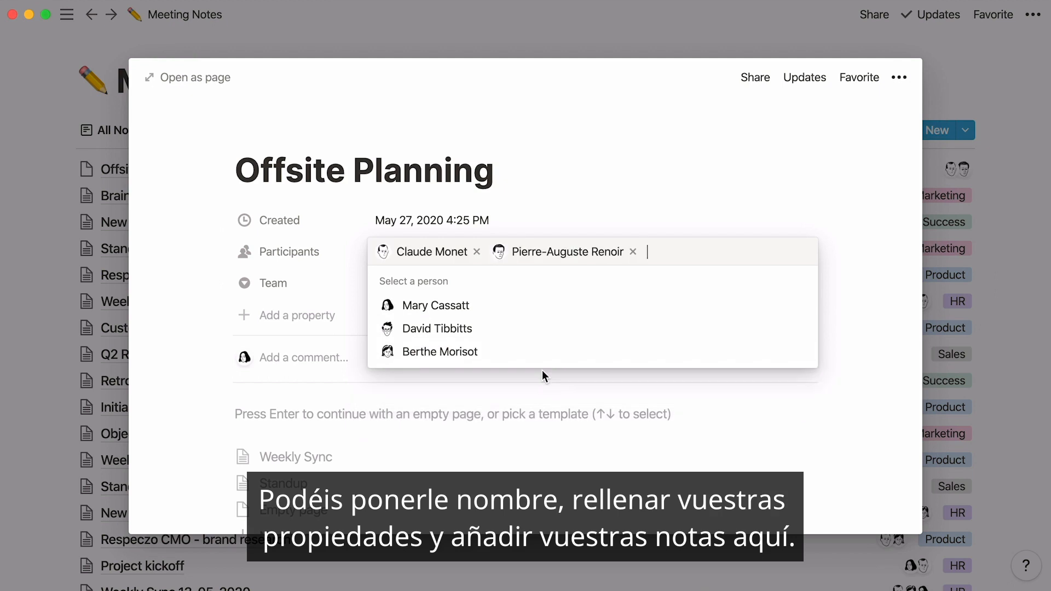
# Step: Set the Offsite Planning page's team to HR, write "Notes" in its body and return to the database
pyautogui.click(351, 293)
pyautogui.click(389, 286)
pyautogui.click(465, 336)
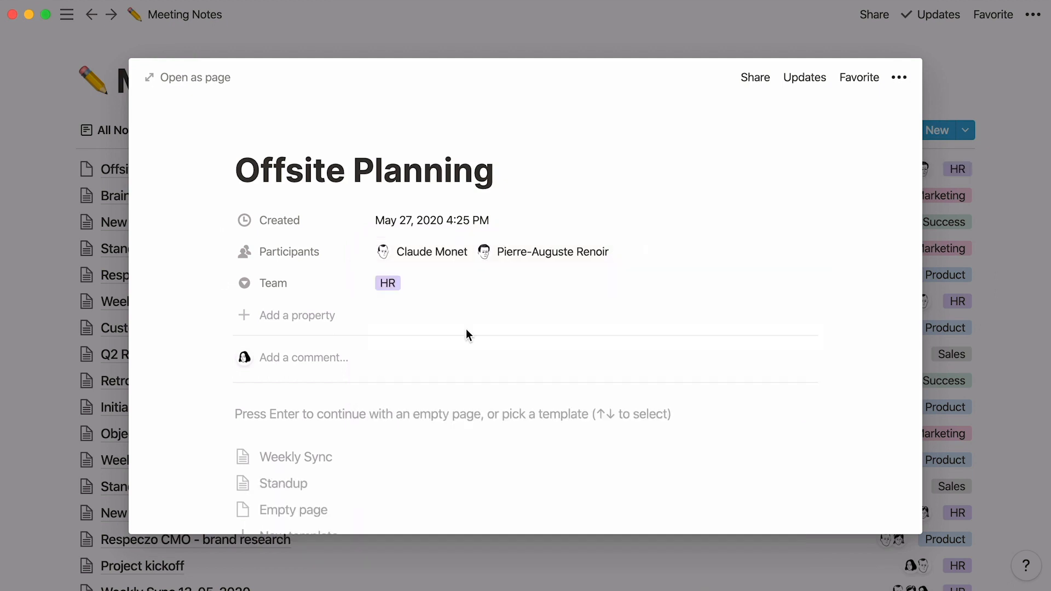
pyautogui.write('Notes')
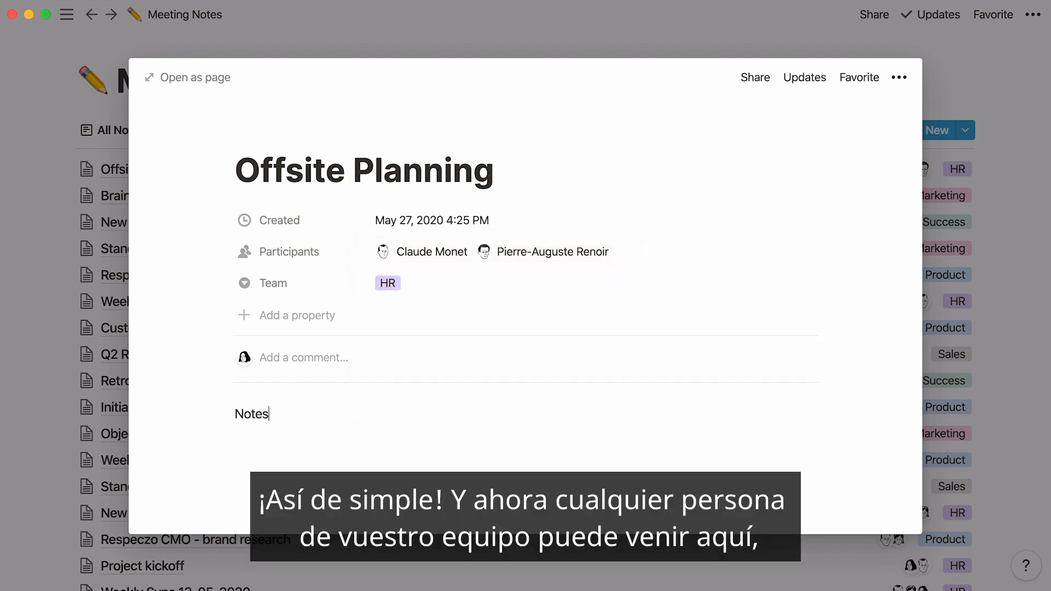
pyautogui.click(25, 334)
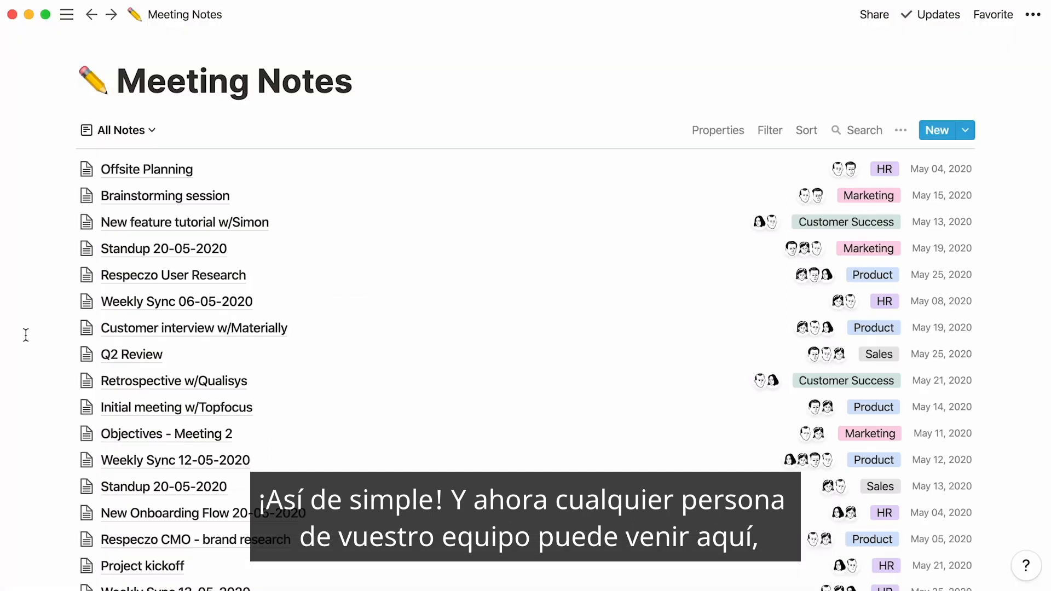
# Step: Review the properties, notes, decisions and action items of the Weekly Sync 12-05-2020 page, and close it
pyautogui.click(130, 462)
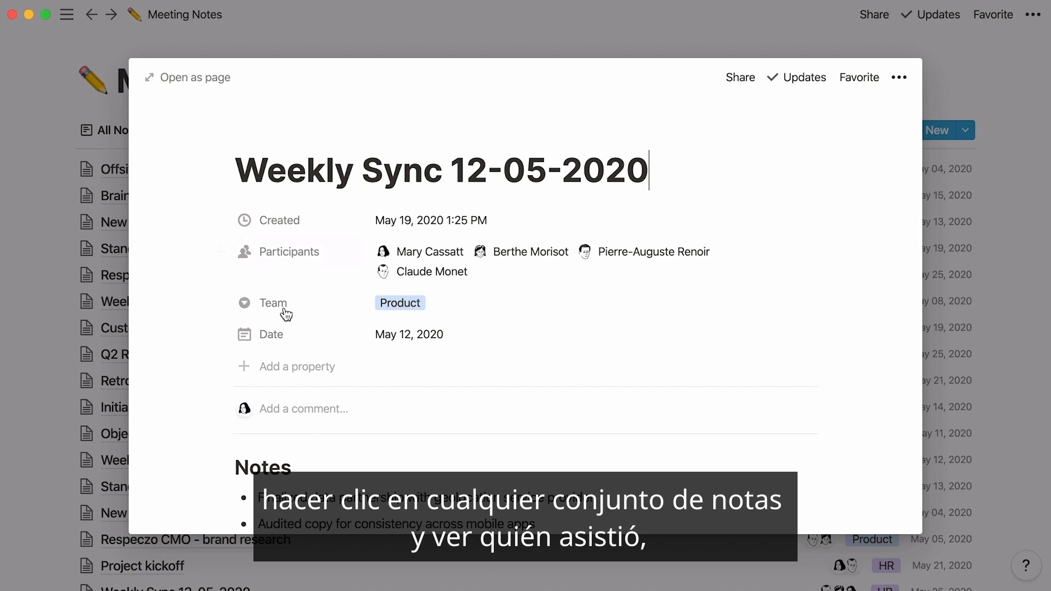
pyautogui.scroll(-5, 179, 374)
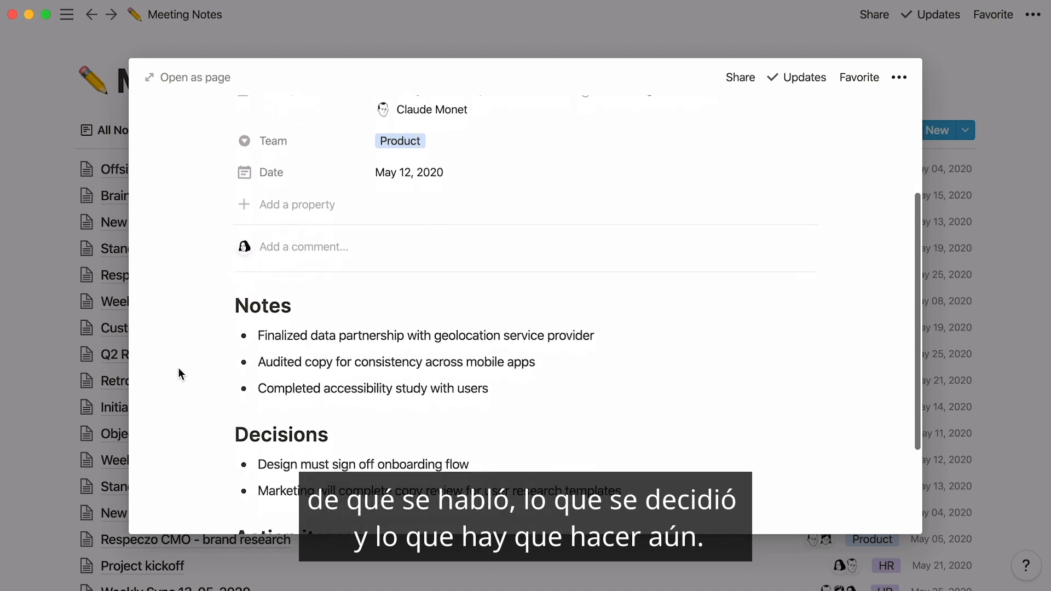
pyautogui.scroll(-2, 178, 374)
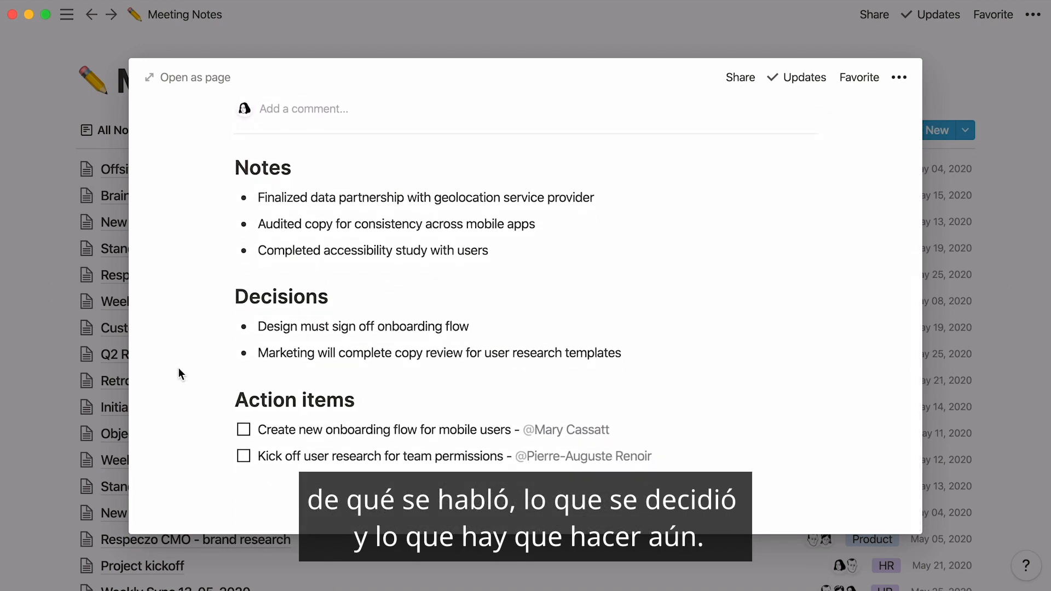
pyautogui.click(8, 445)
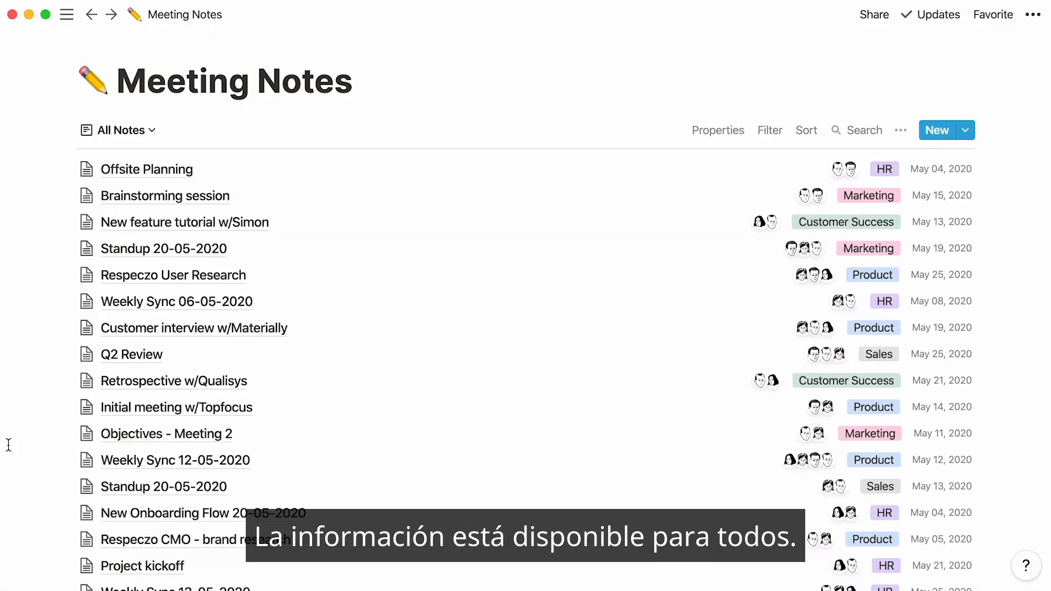
# Step: Look through the By Team and Weekly Syncs views of Meeting Notes and return to All Notes
pyautogui.click(131, 127)
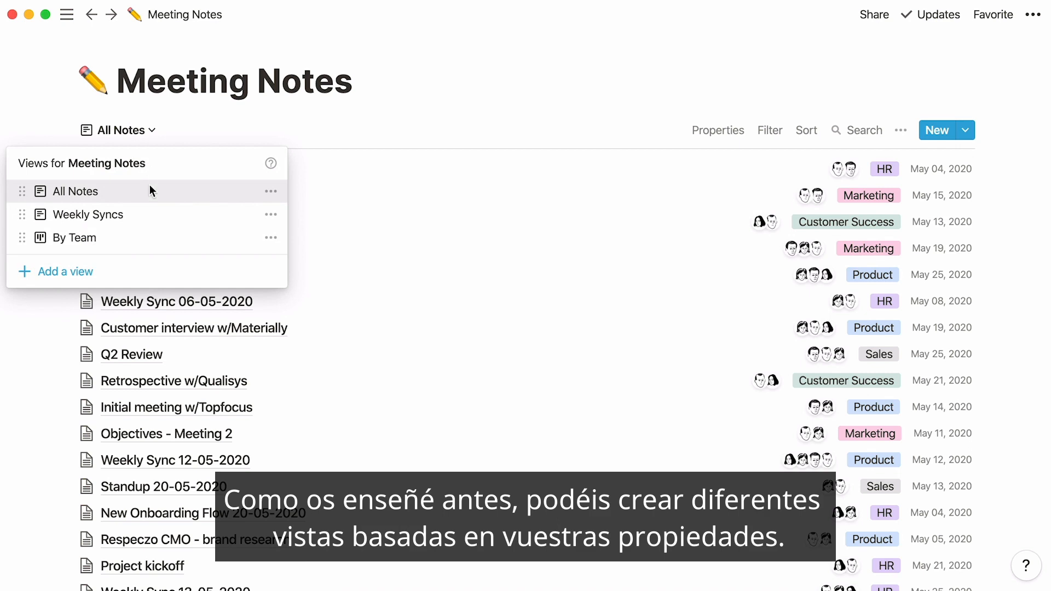
pyautogui.click(155, 239)
pyautogui.click(151, 137)
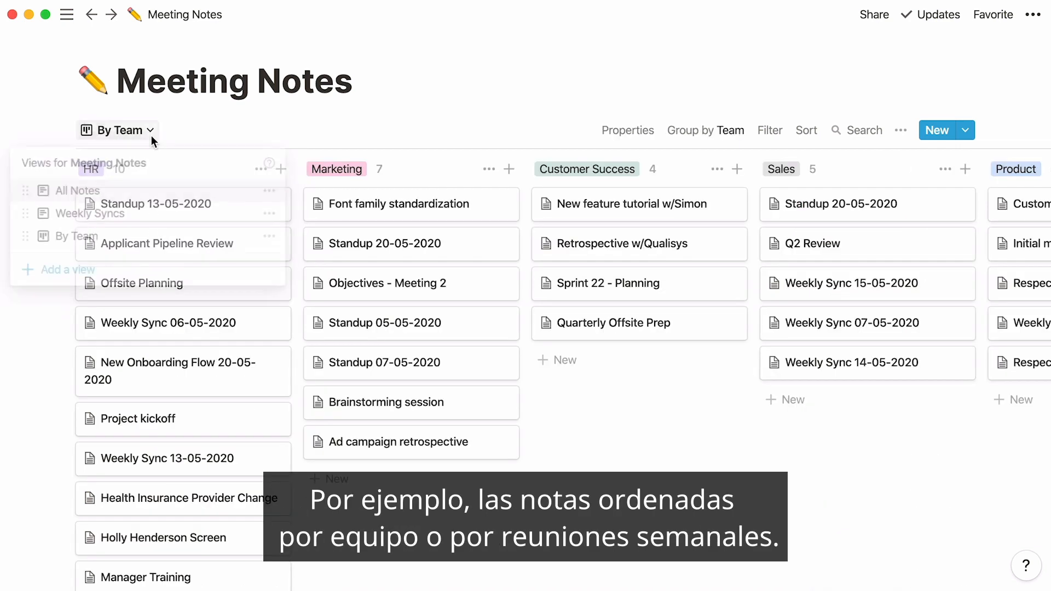
pyautogui.click(169, 215)
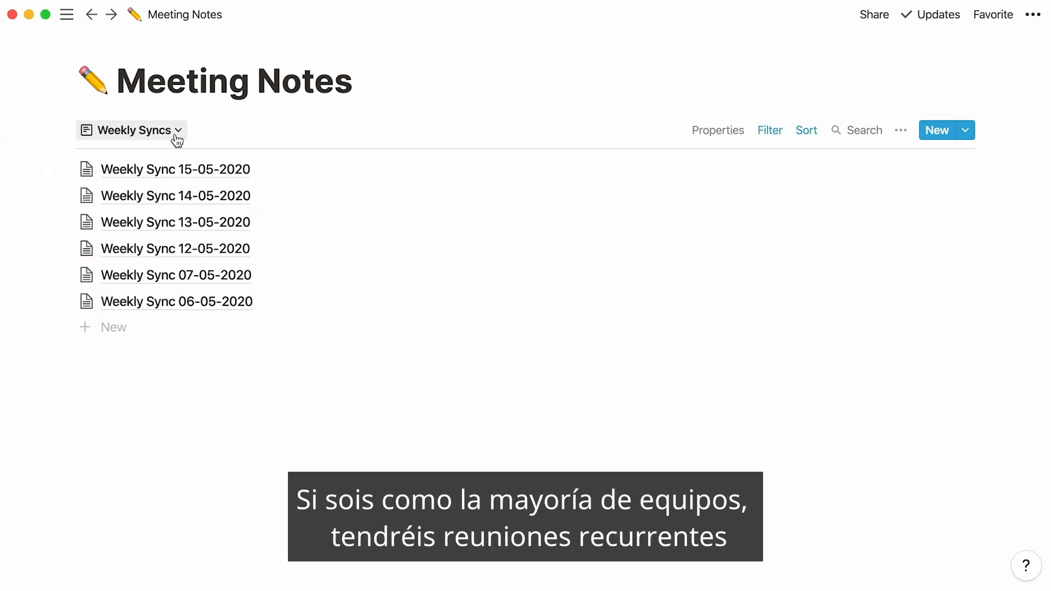
pyautogui.click(175, 133)
pyautogui.click(181, 192)
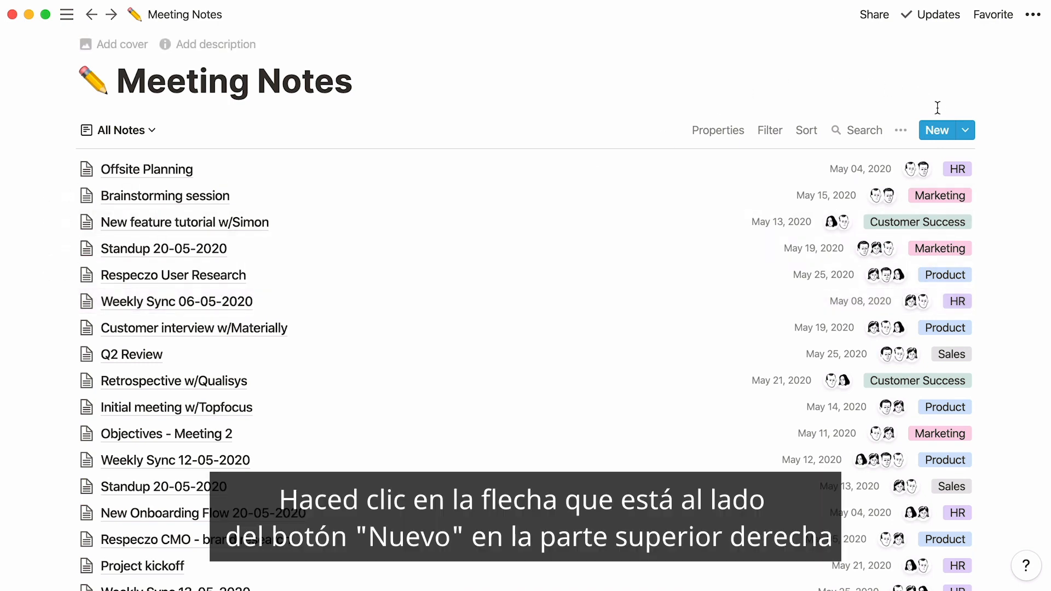
# Step: Create a new page template named "Standup" for the Meeting Notes database
pyautogui.click(964, 131)
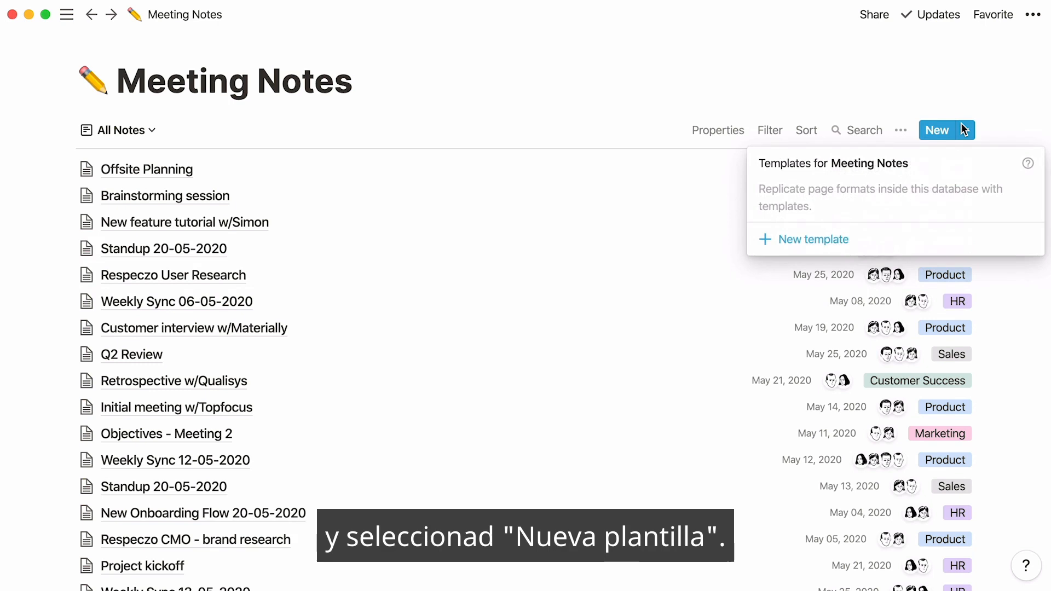
pyautogui.click(852, 244)
pyautogui.write('Standup')
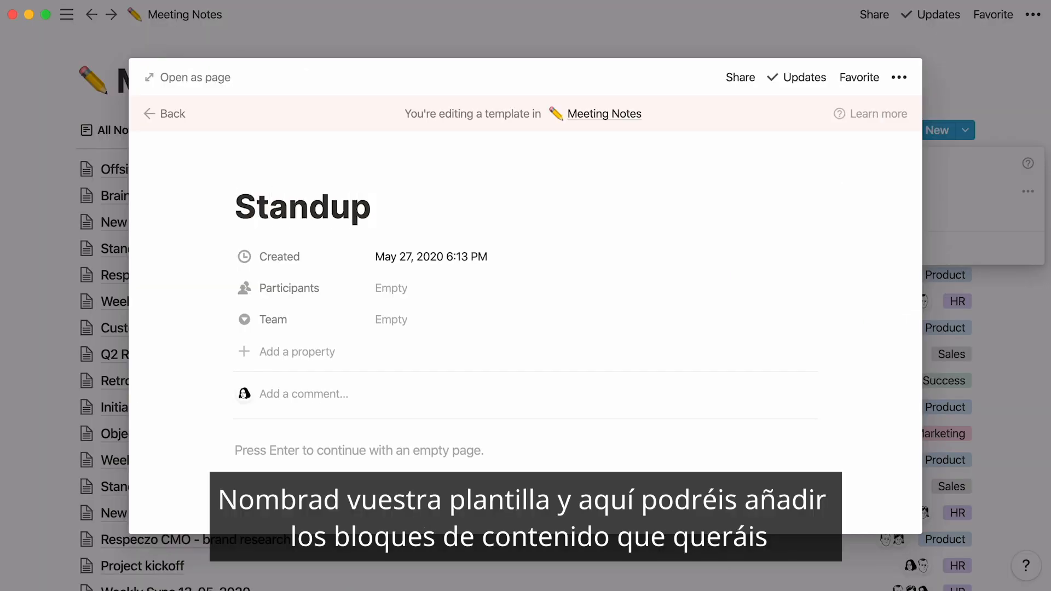
# Step: Add a "Discussion" heading with a bulleted list and an "Action Items" heading with a to-do checkbox to the Standup template's body
pyautogui.press('Return')
pyautogui.write('## ')
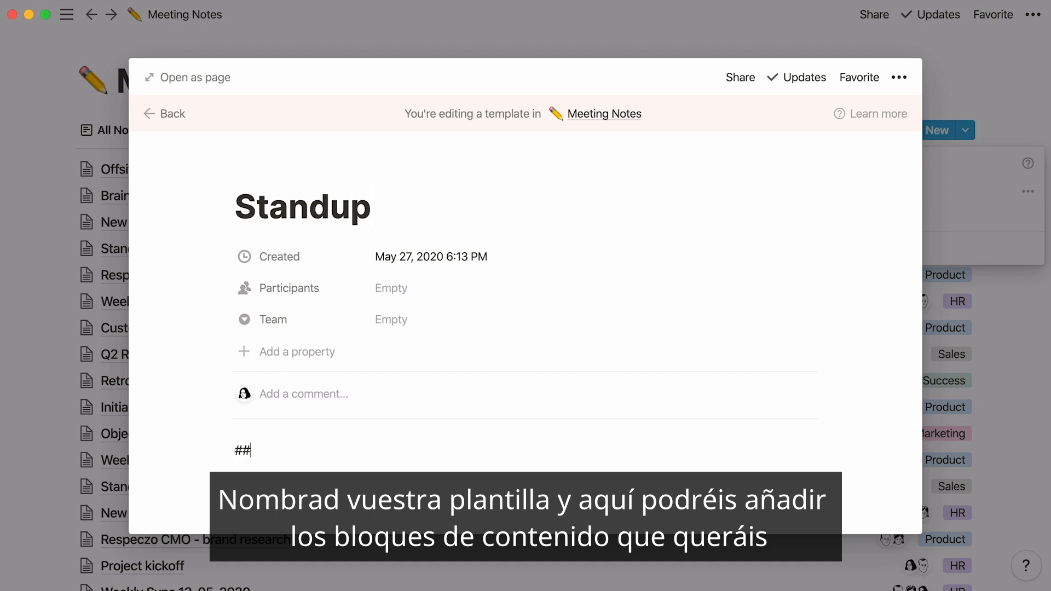
pyautogui.write('Discussion')
pyautogui.press('Return')
pyautogui.write('-')
pyautogui.press('Return')
pyautogui.write('#')
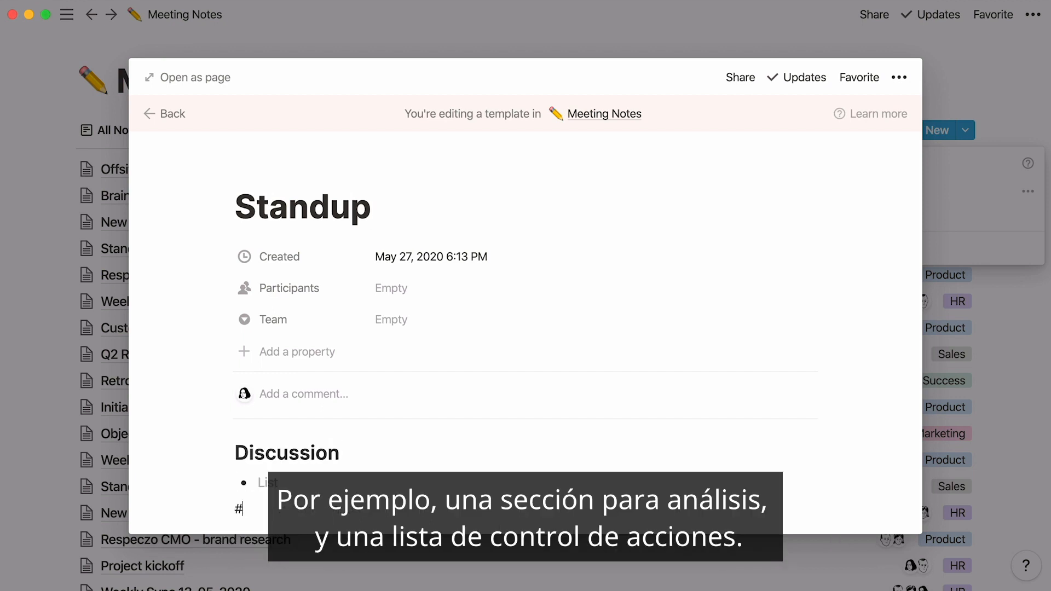
pyautogui.write('# Action Items')
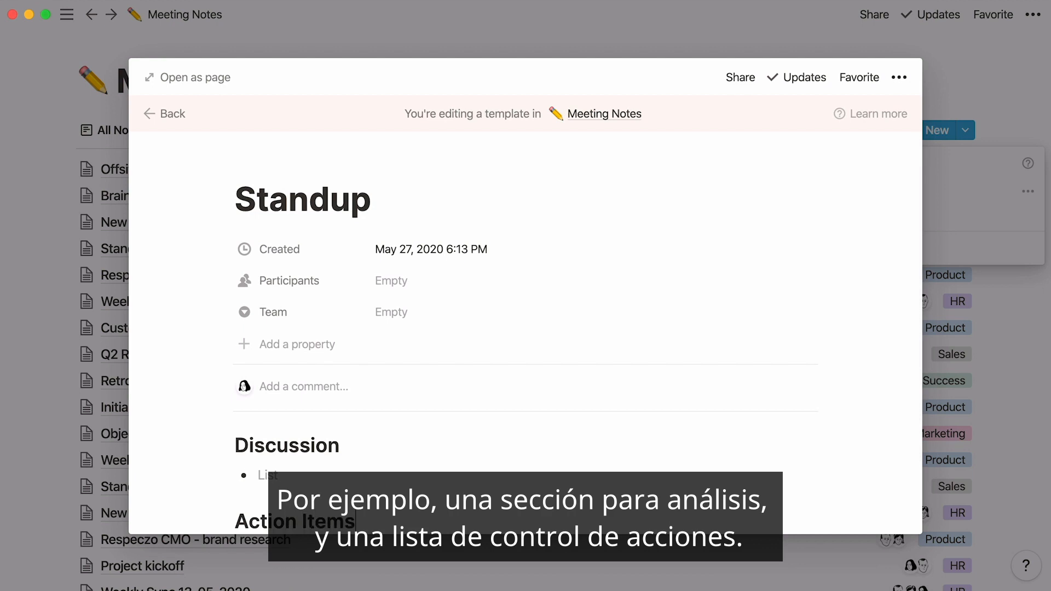
pyautogui.press('Return')
pyautogui.write('[]')
# Step: Assign three participants to the Standup template, set its team to Marketing, and close the template
pyautogui.scroll(3, 561, 279)
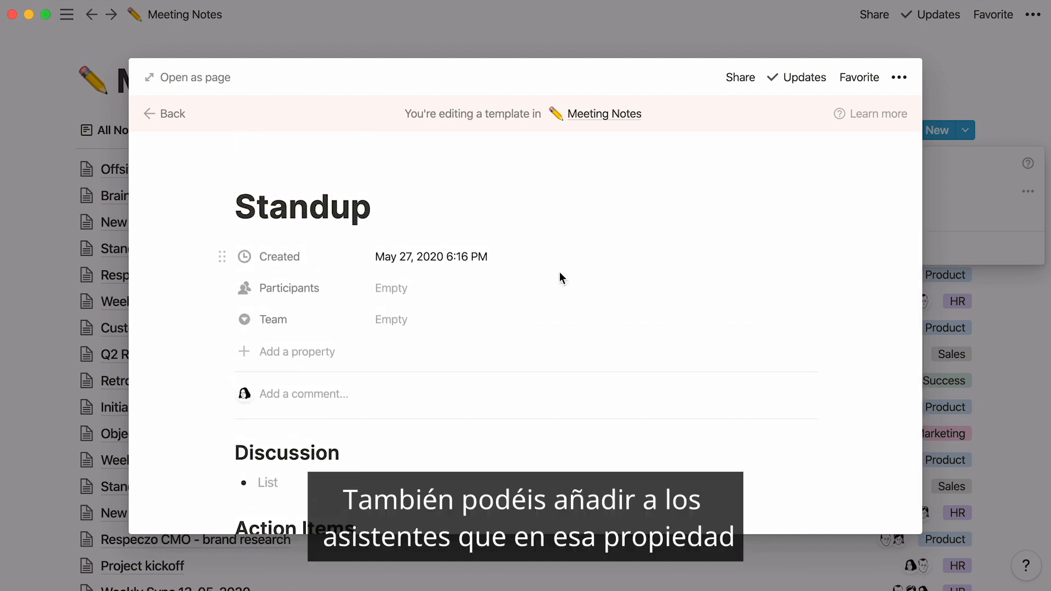
pyautogui.click(436, 288)
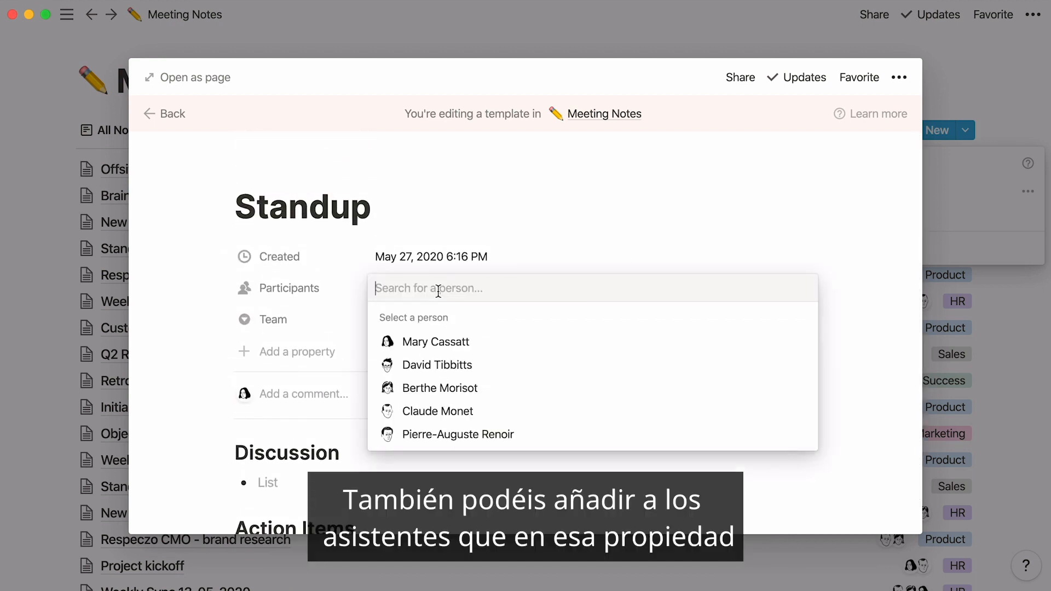
pyautogui.click(509, 341)
pyautogui.click(545, 412)
pyautogui.click(554, 390)
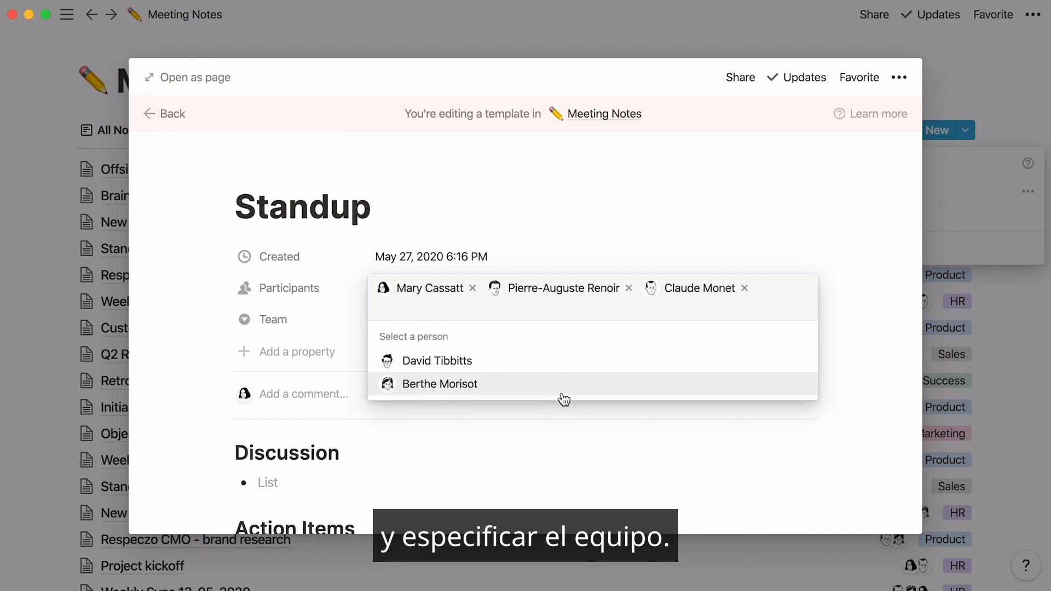
pyautogui.click(328, 320)
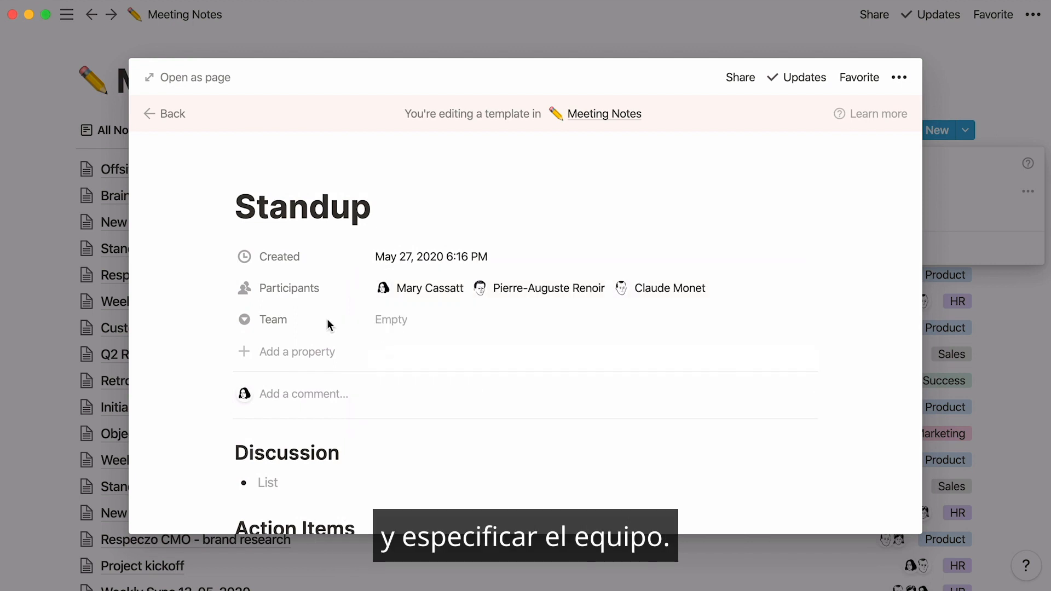
pyautogui.click(392, 322)
pyautogui.click(514, 396)
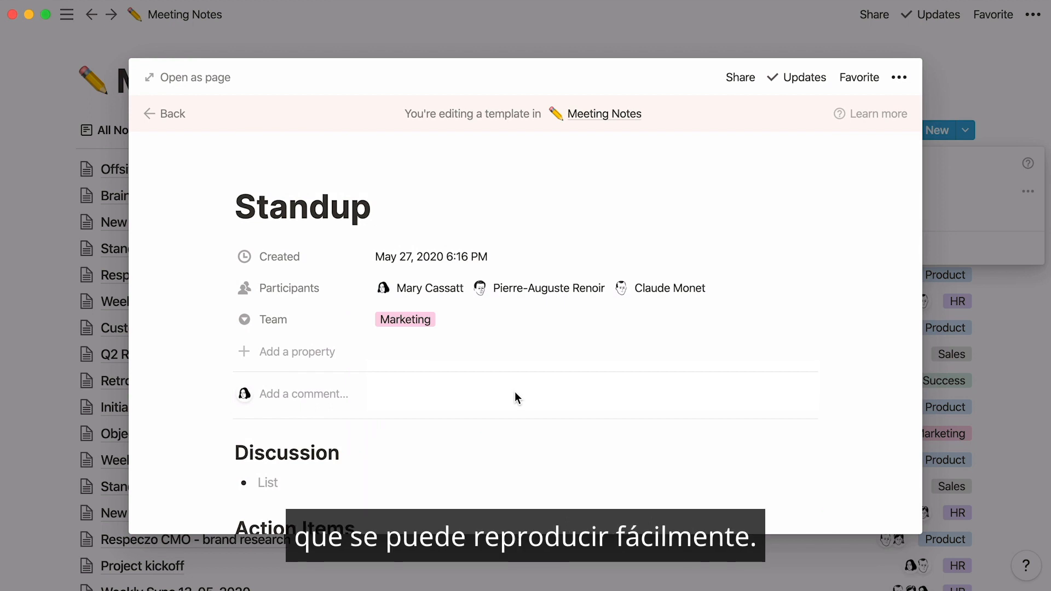
pyautogui.click(968, 89)
# Step: Create a new Meeting Notes page from the Standup template, leave it untitled and close it
pyautogui.click(969, 129)
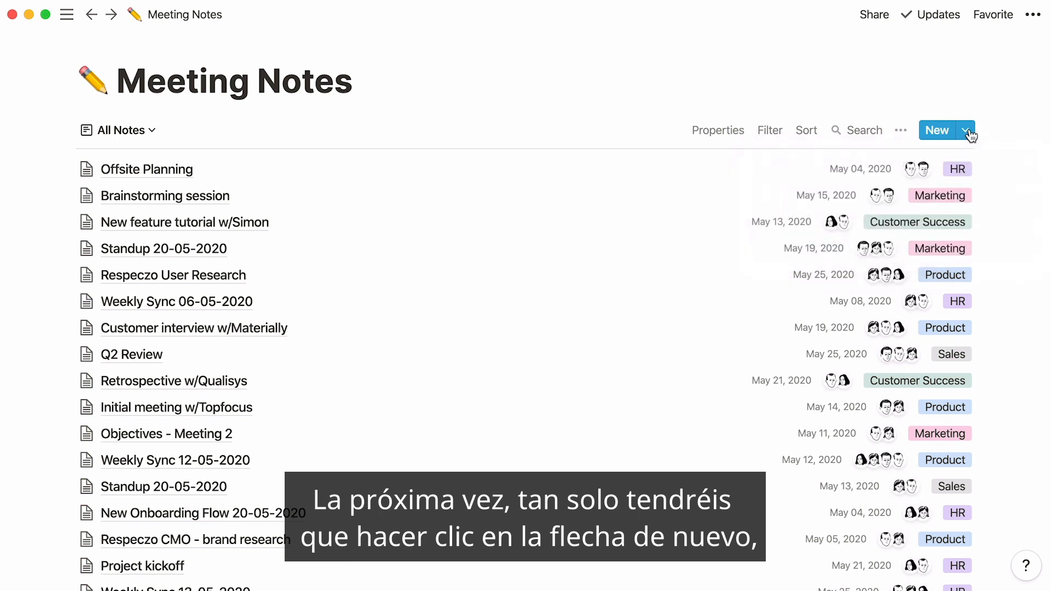
pyautogui.click(970, 129)
pyautogui.click(898, 191)
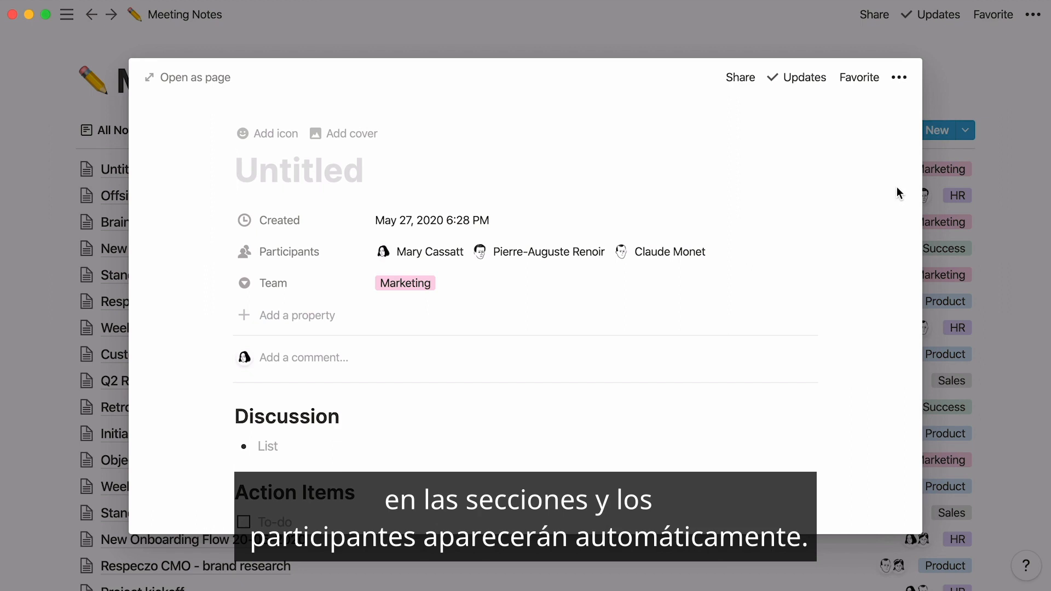
pyautogui.click(1018, 78)
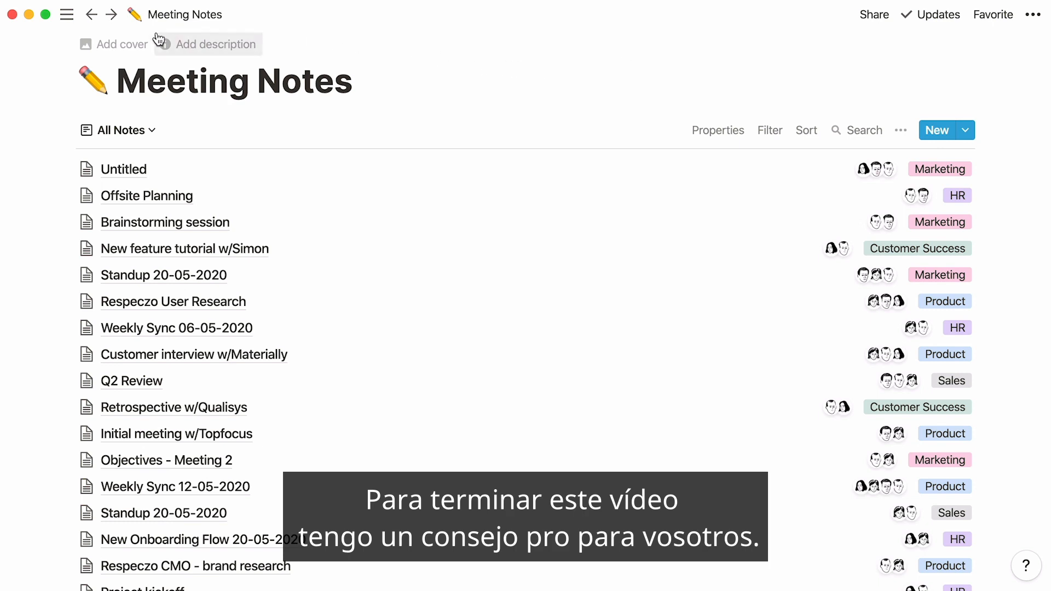
# Step: Look at the list of projects in the workspace's Projects database and return to Meeting Notes
pyautogui.click(70, 22)
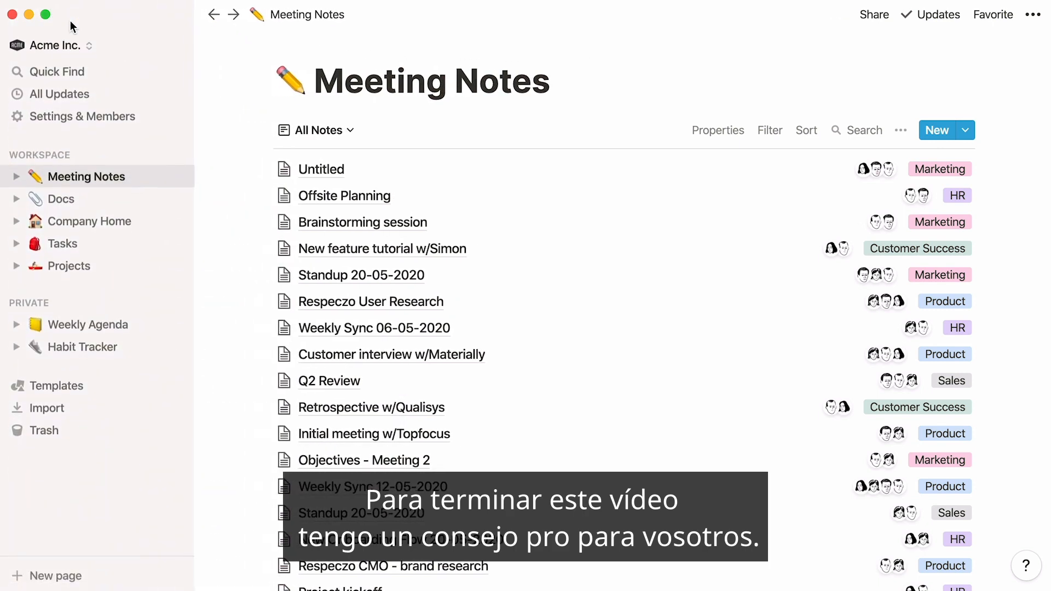
pyautogui.click(124, 273)
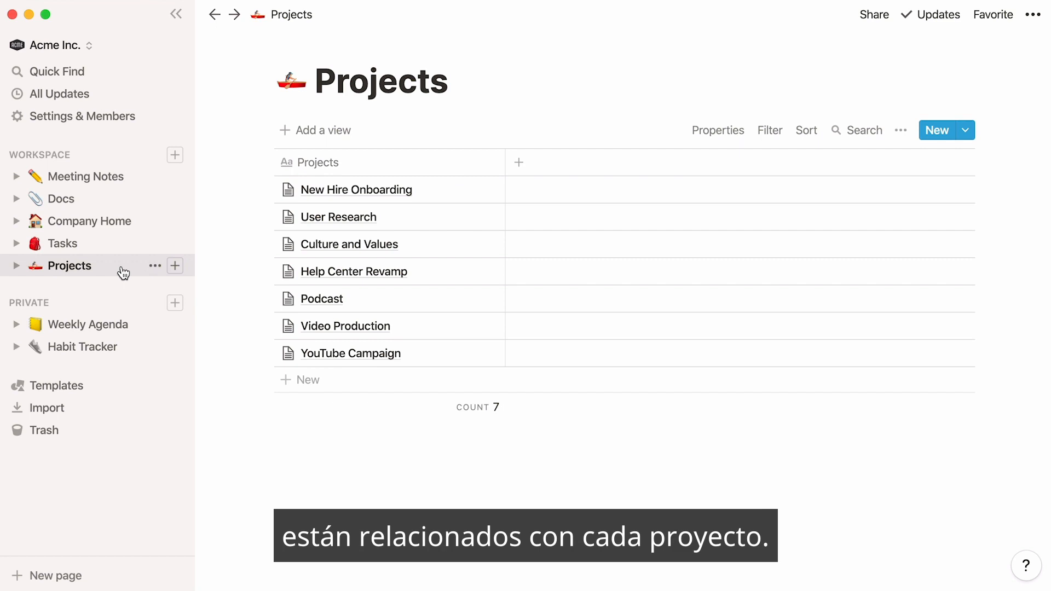
pyautogui.click(133, 180)
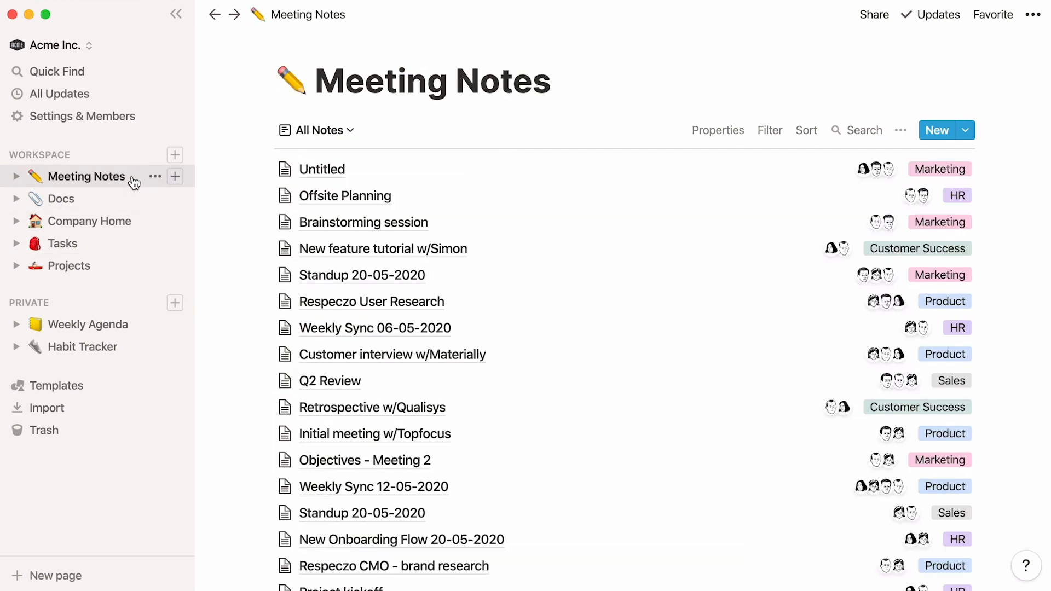
# Step: Add a property named "Project" of type Relation to the Meeting Notes database
pyautogui.click(702, 136)
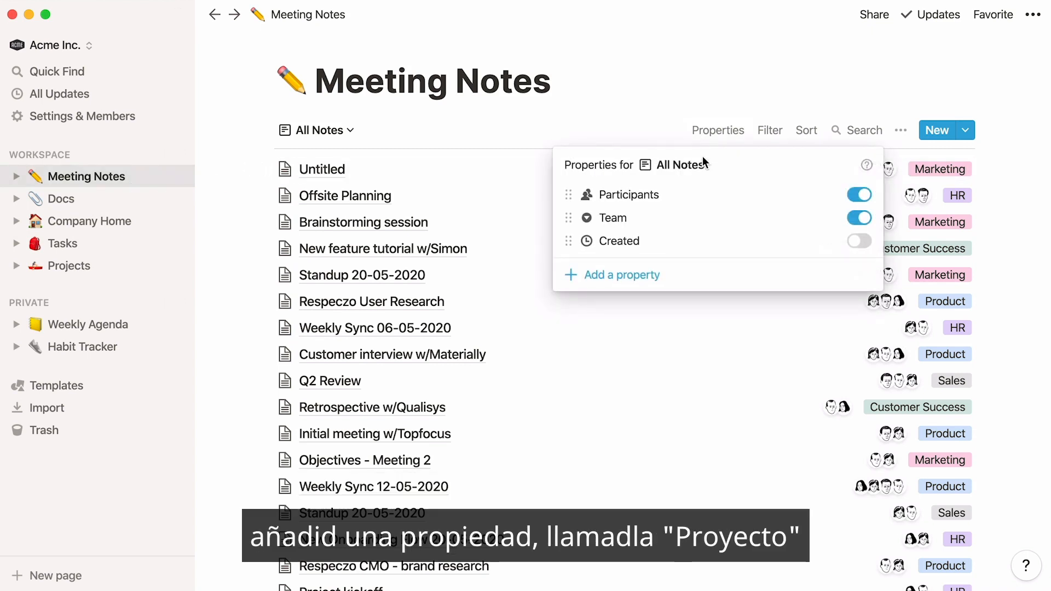
pyautogui.click(680, 275)
pyautogui.write('Project')
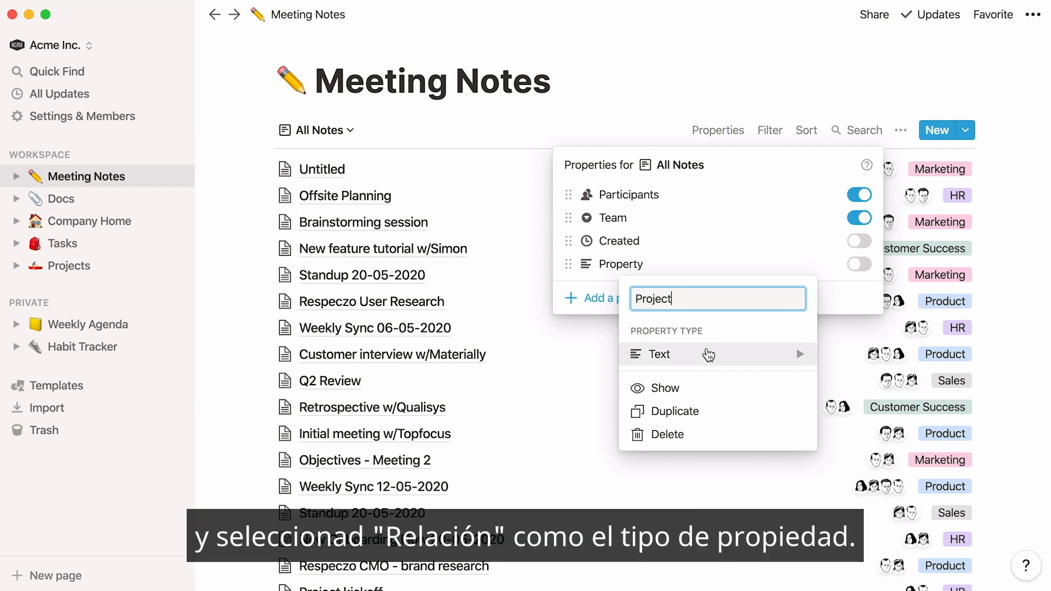
pyautogui.moveTo(712, 355)
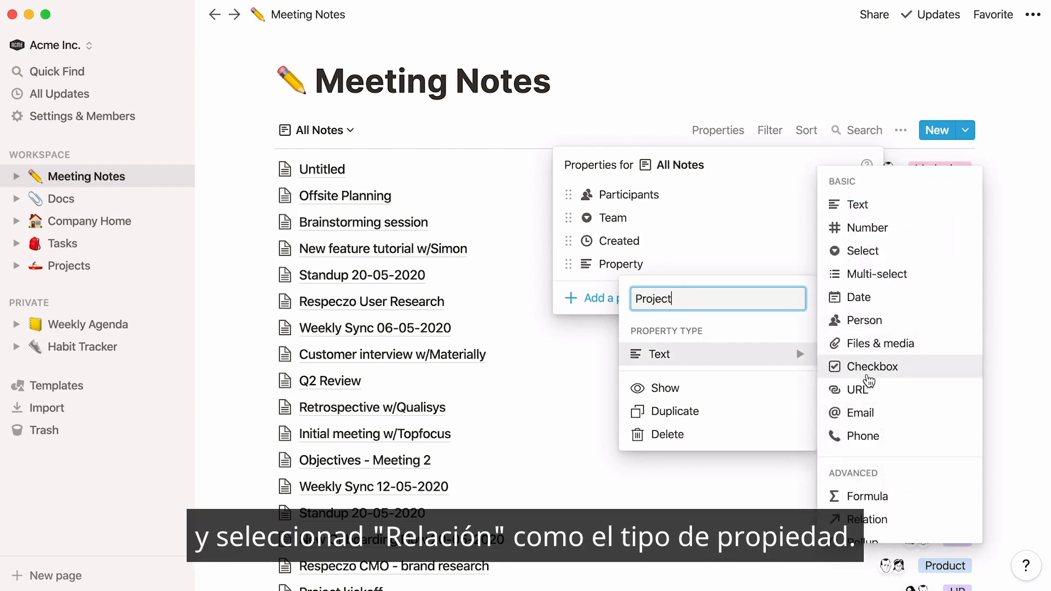
pyautogui.click(887, 519)
# Step: Choose the Projects database as the target of the Project property and create the relation
pyautogui.click(645, 301)
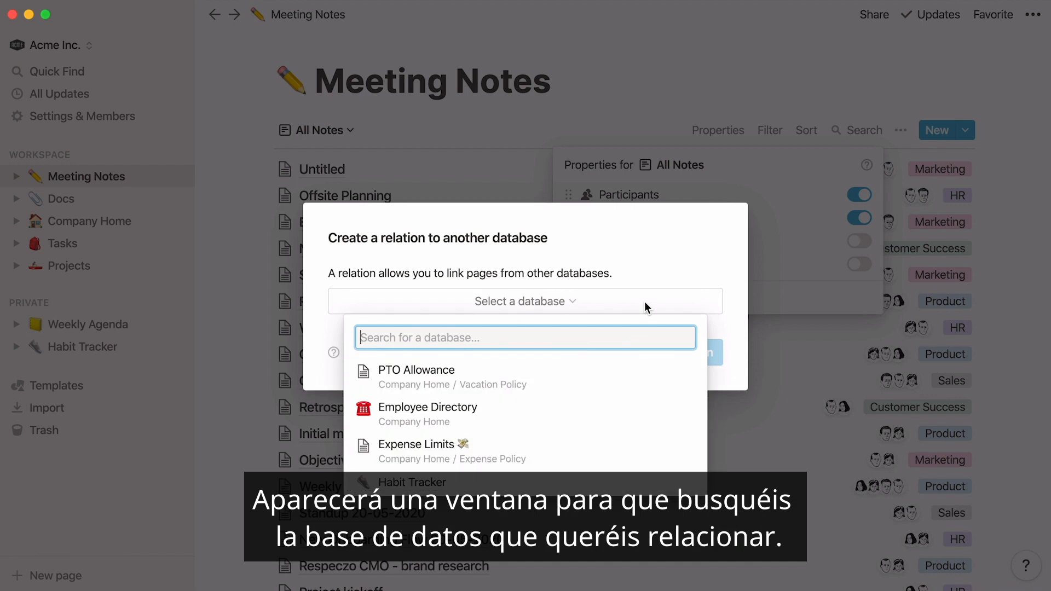
pyautogui.write('projects')
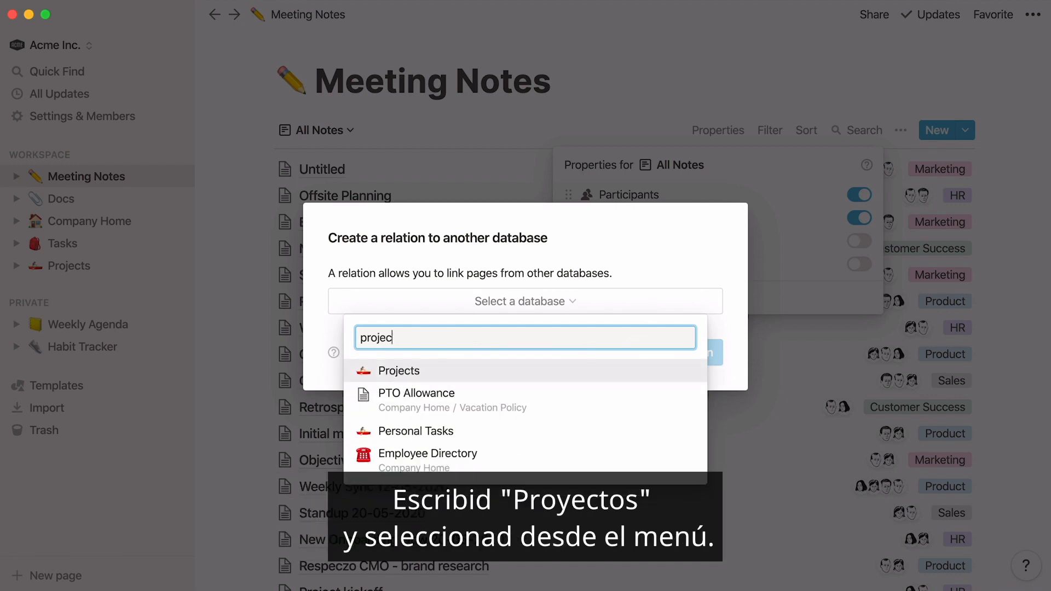
pyautogui.click(579, 378)
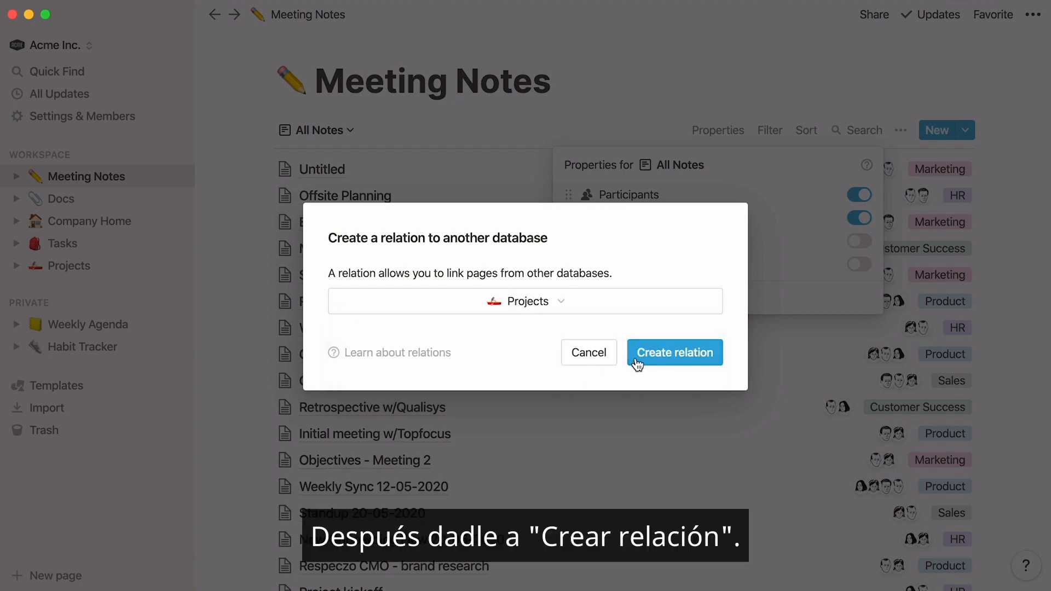
pyautogui.click(647, 361)
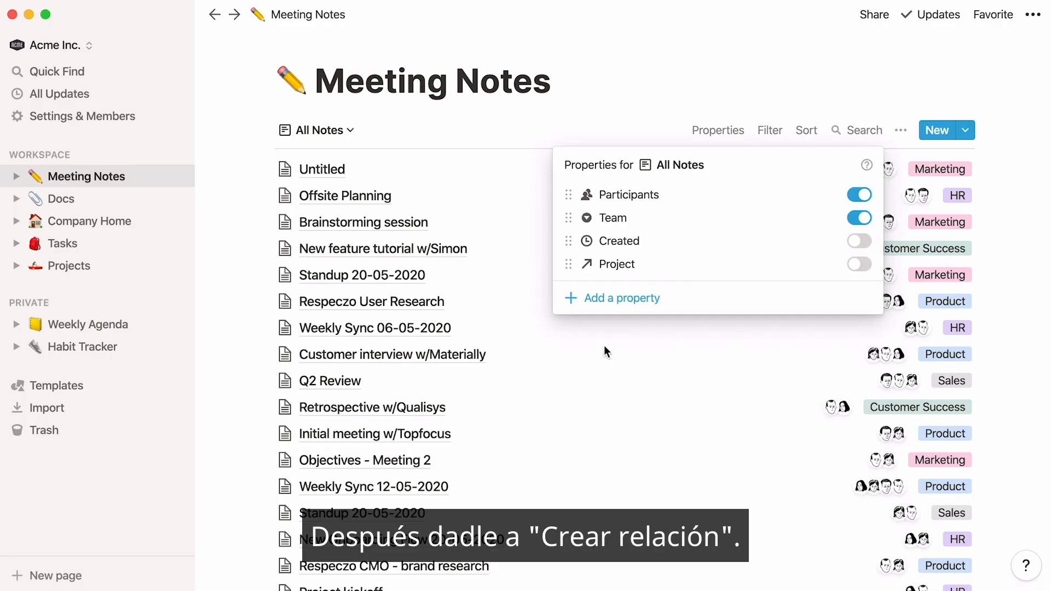
# Step: Link the Marketing team's Standup 20-05-2020 page to the Help Center Revamp project through its Project property
pyautogui.click(421, 280)
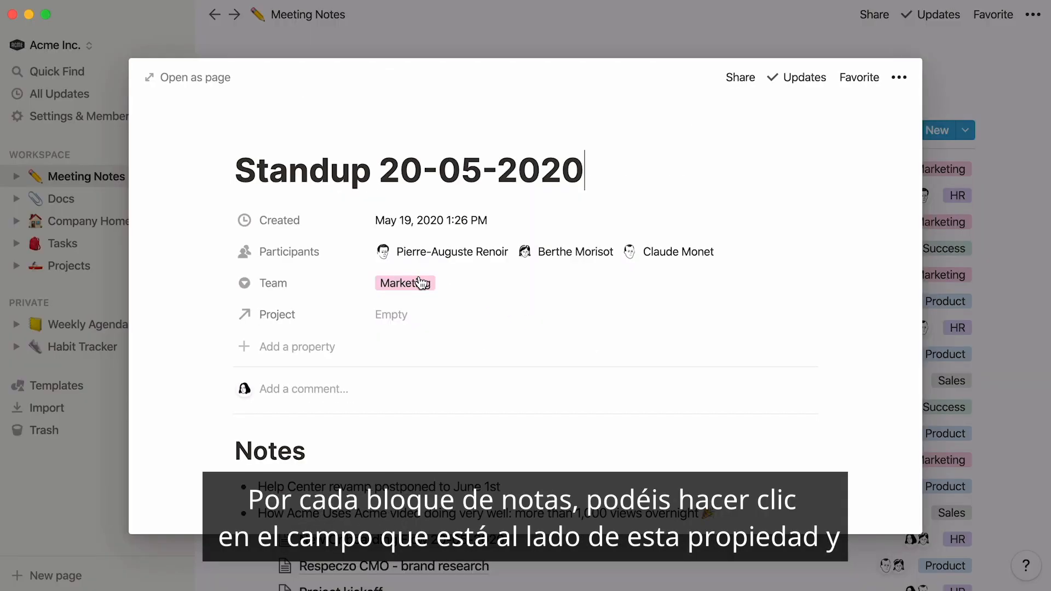
pyautogui.click(392, 316)
pyautogui.write('help center')
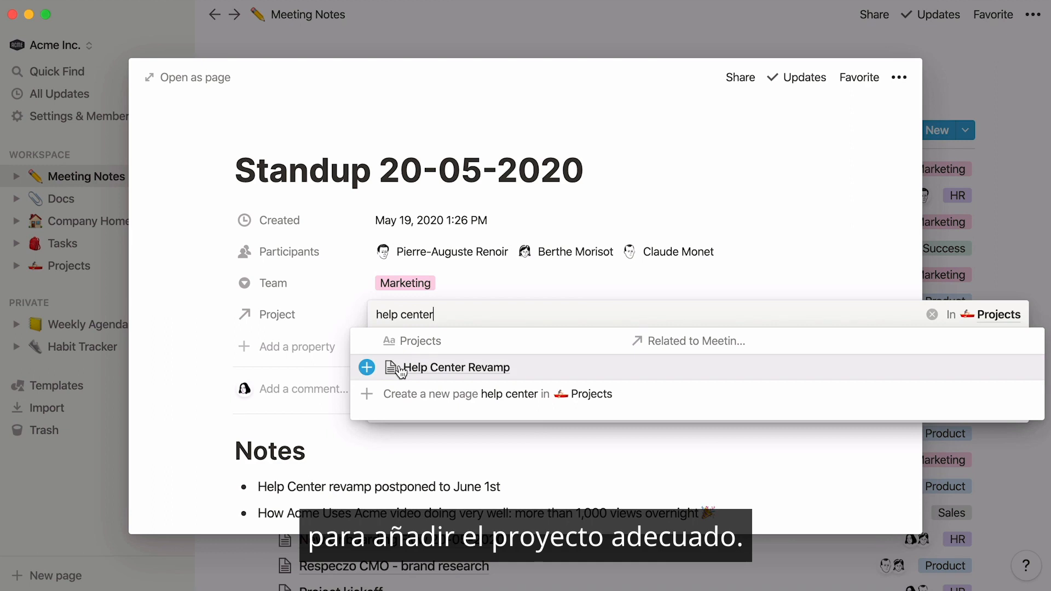
pyautogui.click(400, 370)
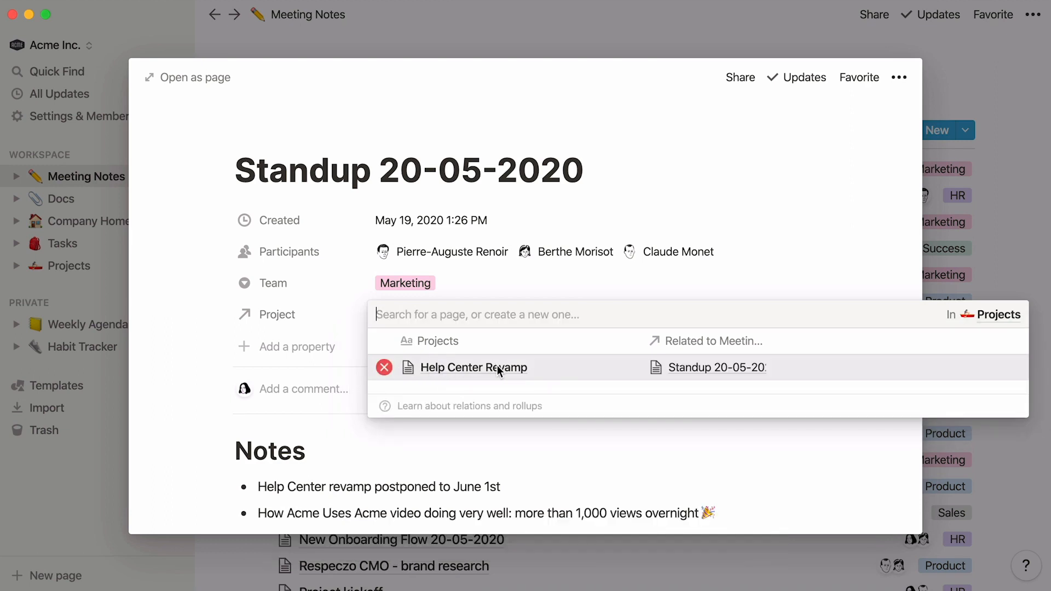
# Step: Review the linked Help Center Revamp project page, close it, and go back to the Docs database with the sidebar hidden
pyautogui.click(513, 366)
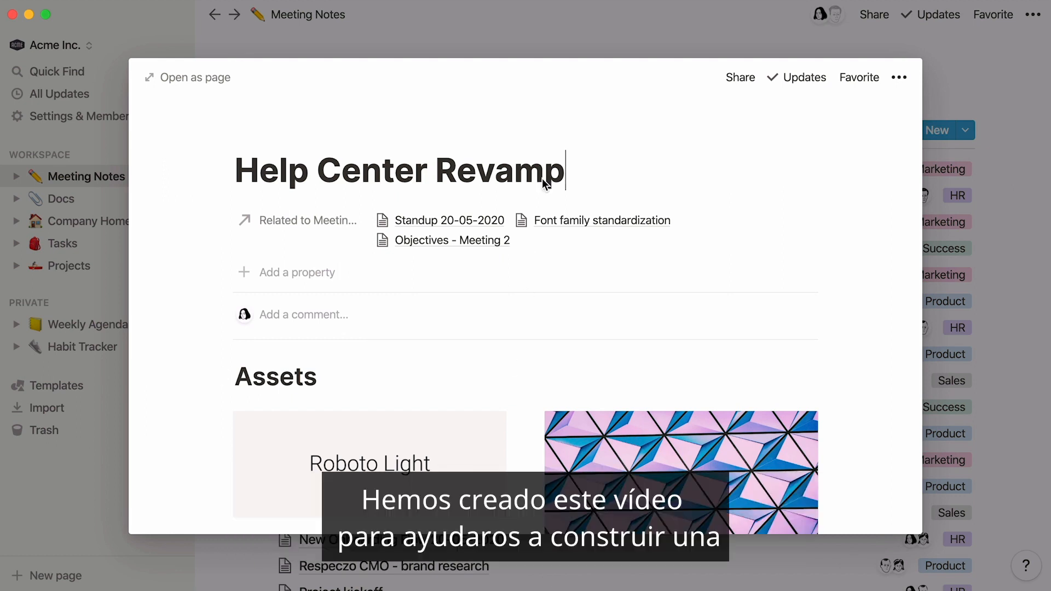
pyautogui.click(579, 31)
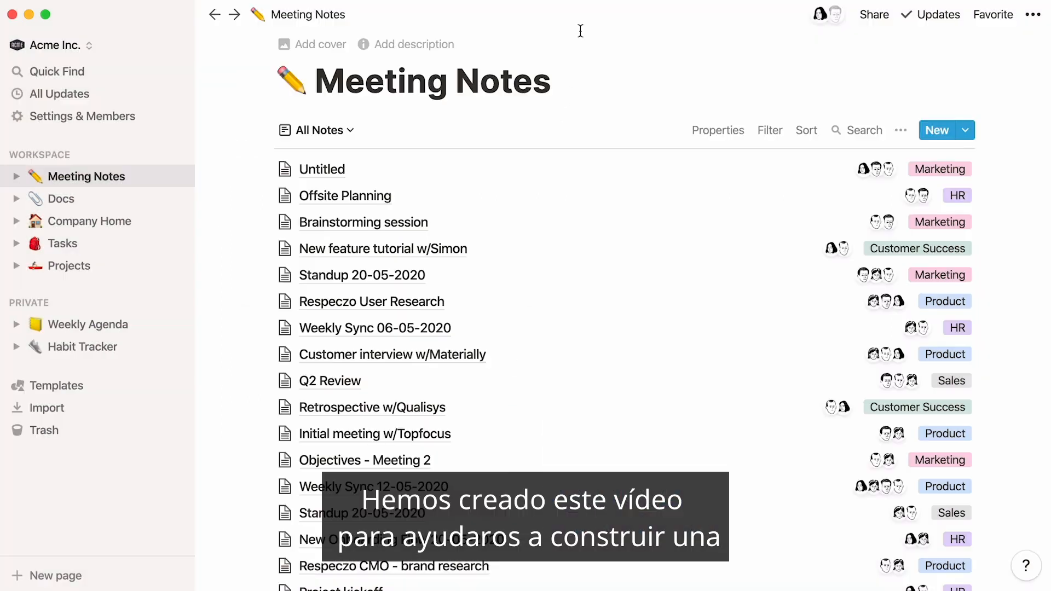
pyautogui.click(178, 14)
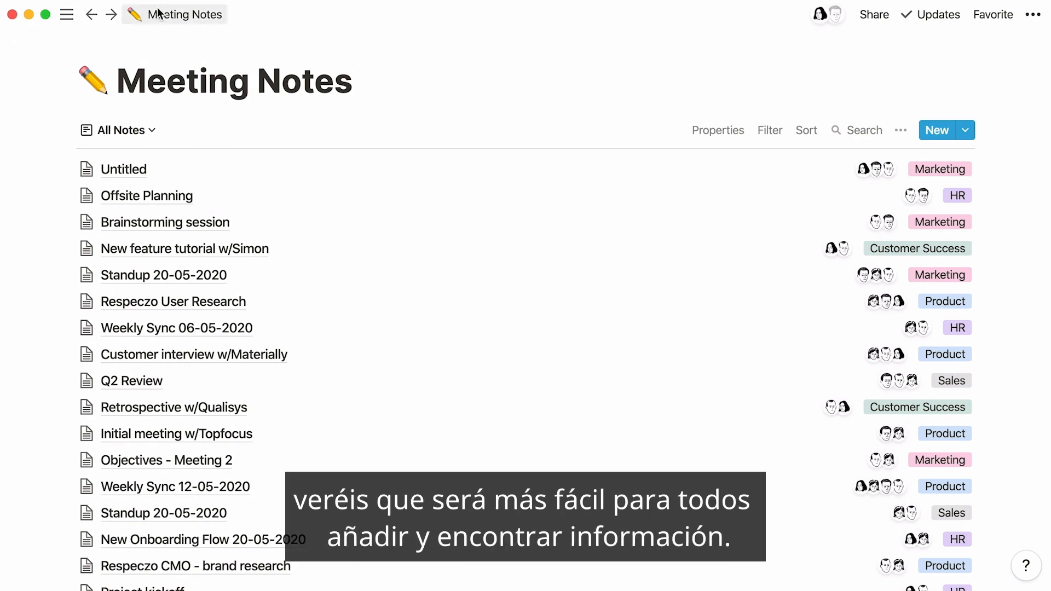
pyautogui.click(92, 14)
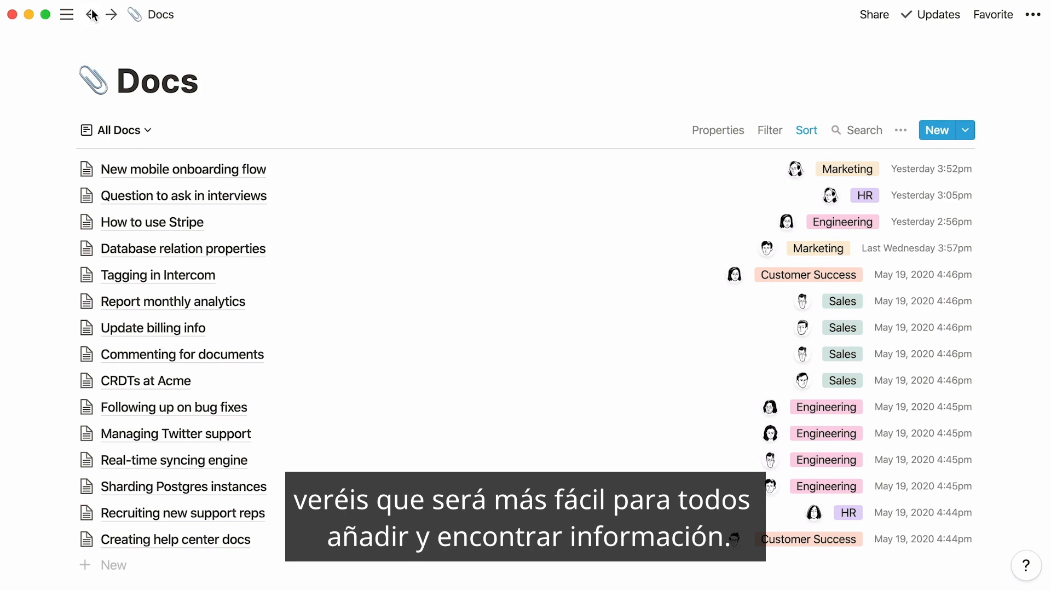